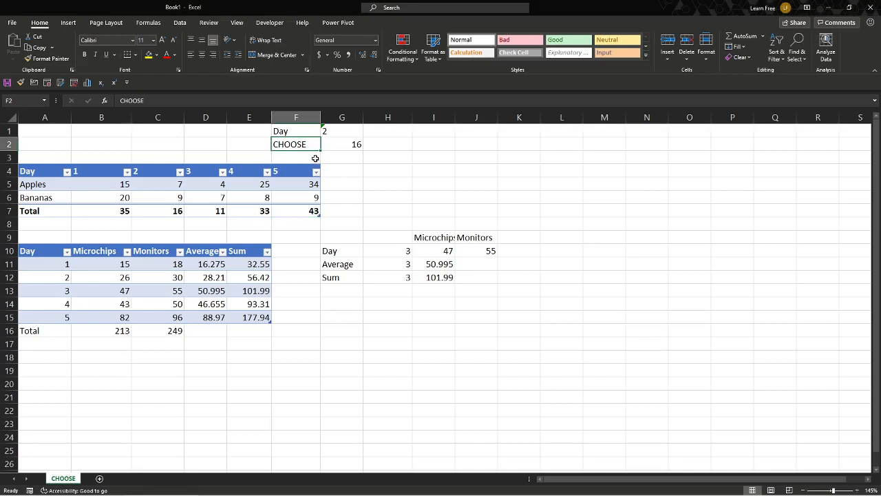
- Hide the Total row beneath the Apples and Bananas table
{"action": "left_click", "coordinate": [345, 145]}
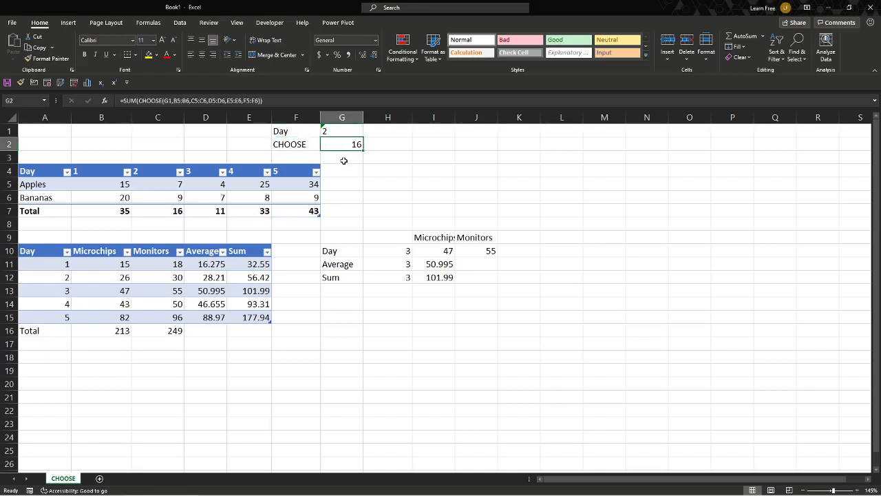
{"action": "left_click", "coordinate": [344, 131]}
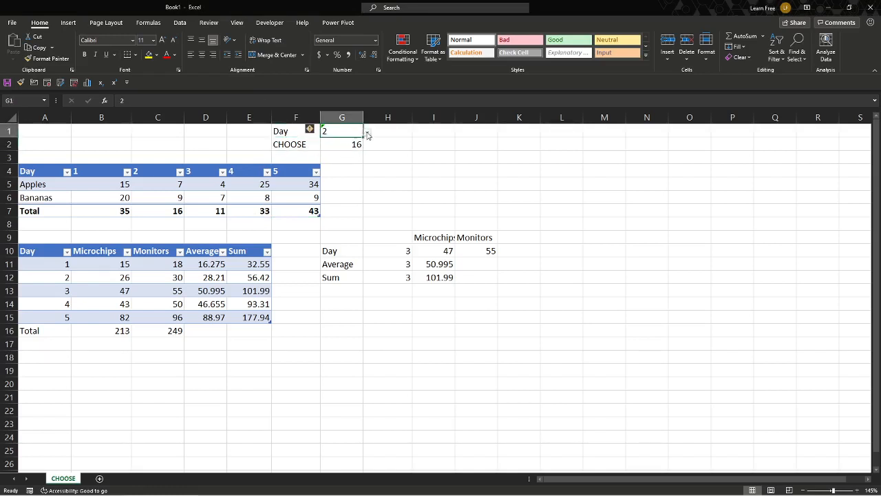
{"action": "left_click", "coordinate": [305, 145]}
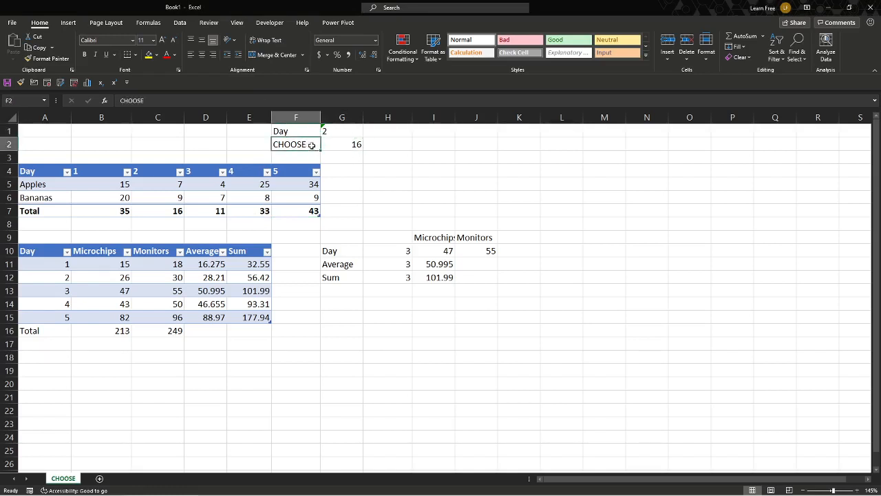
{"action": "left_click_drag", "start_coordinate": [117, 210], "coordinate": [287, 211]}
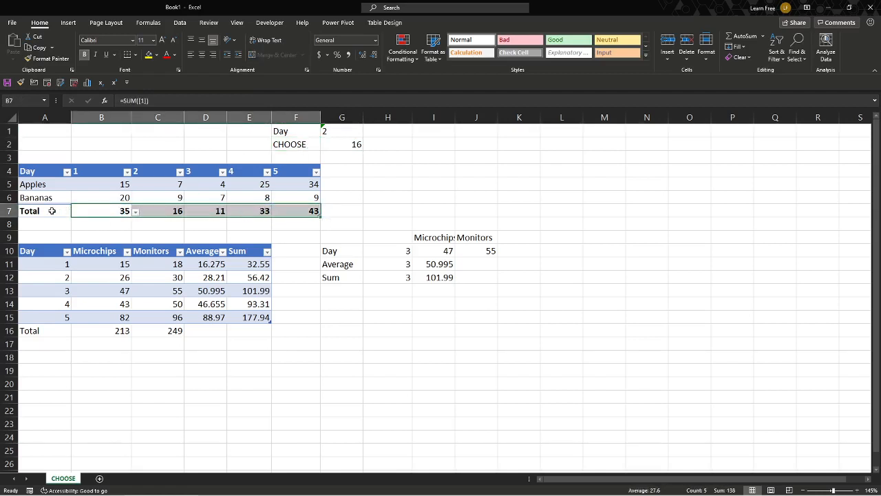
{"action": "left_click", "coordinate": [15, 212]}
{"action": "right_click", "coordinate": [16, 216]}
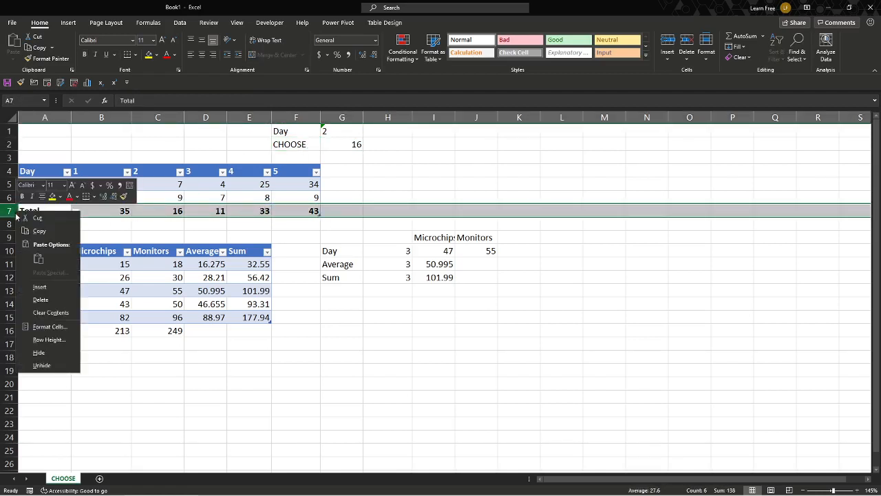
{"action": "left_click", "coordinate": [39, 353]}
- Inspect the SUM(CHOOSE) formula in G2 and the day 2 column values it references
{"action": "left_click", "coordinate": [335, 164]}
{"action": "left_click", "coordinate": [338, 145]}
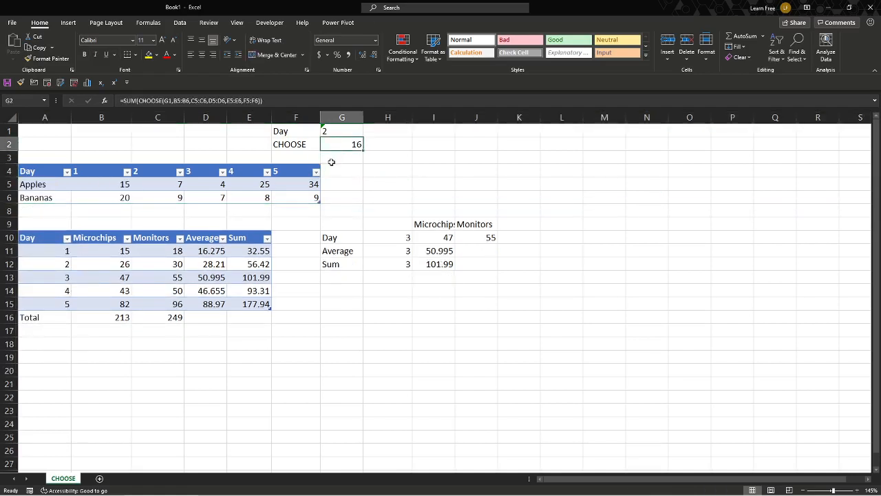
{"action": "left_click", "coordinate": [126, 105]}
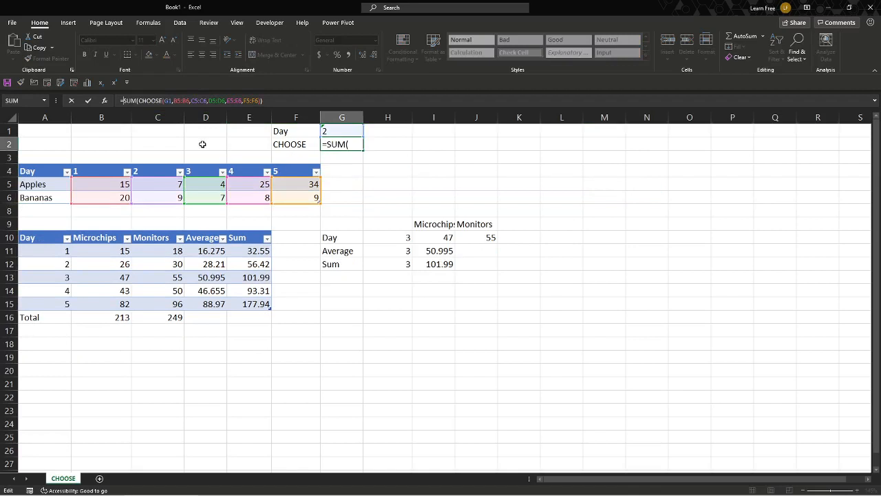
{"action": "key", "text": "ctrl+Return"}
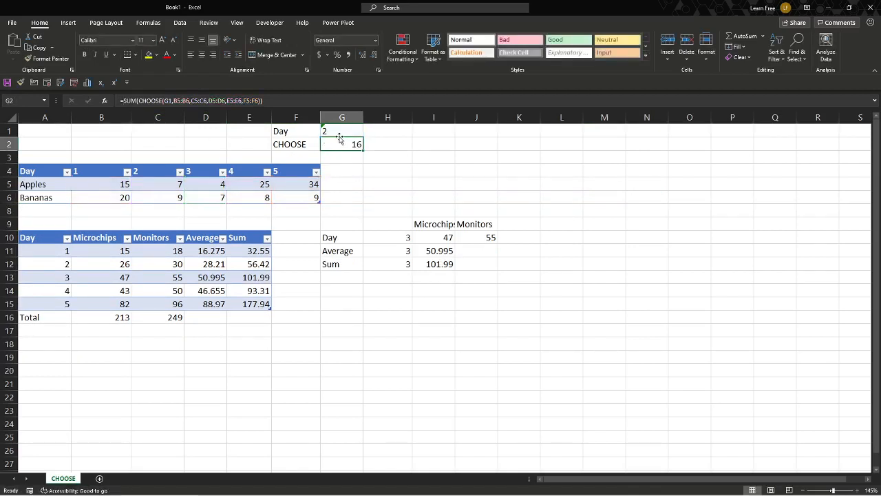
{"action": "left_click", "coordinate": [339, 134]}
{"action": "left_click", "coordinate": [356, 146]}
{"action": "left_click_drag", "start_coordinate": [159, 187], "coordinate": [161, 197]}
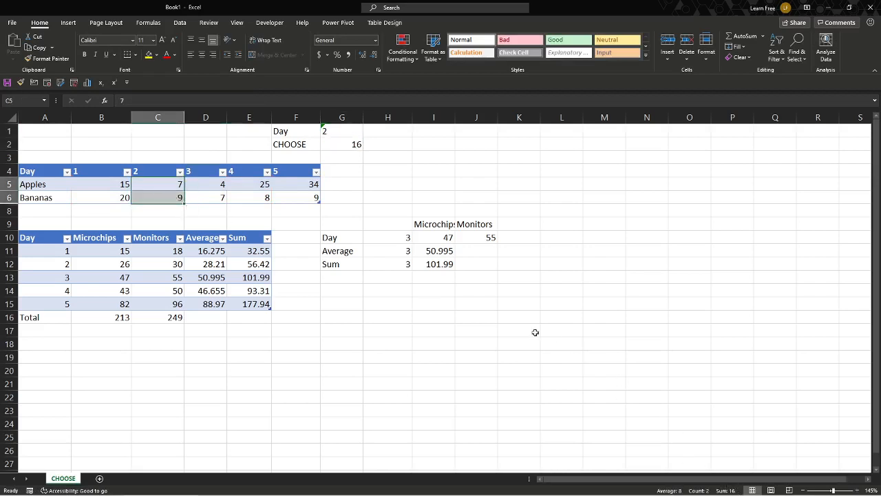
{"action": "left_click", "coordinate": [332, 131]}
{"action": "type", "text": "4"}
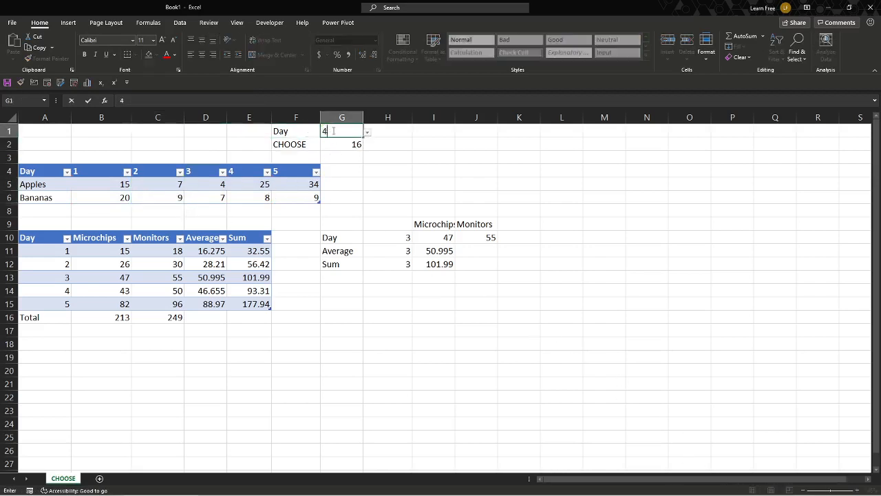
{"action": "key", "text": "Return"}
{"action": "key", "text": "Escape"}
- Set the Day cell to 4 using its dropdown list
{"action": "left_click", "coordinate": [368, 132]}
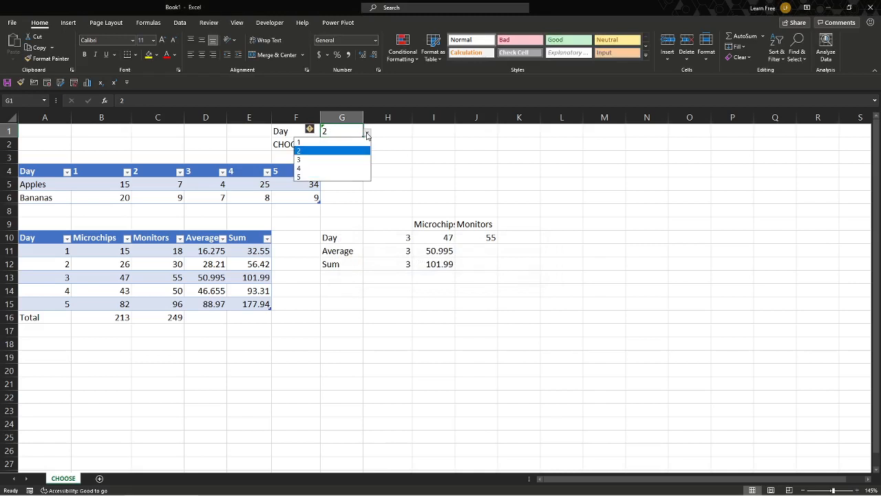
{"action": "left_click", "coordinate": [340, 167]}
{"action": "left_click", "coordinate": [381, 147]}
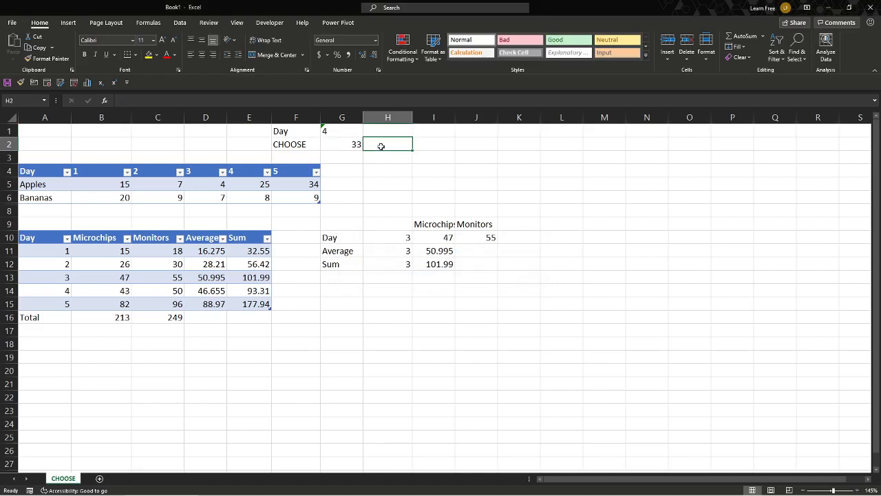
- Compare the day 4 column values with the CHOOSE result in G2
{"action": "left_click_drag", "start_coordinate": [254, 186], "coordinate": [253, 197]}
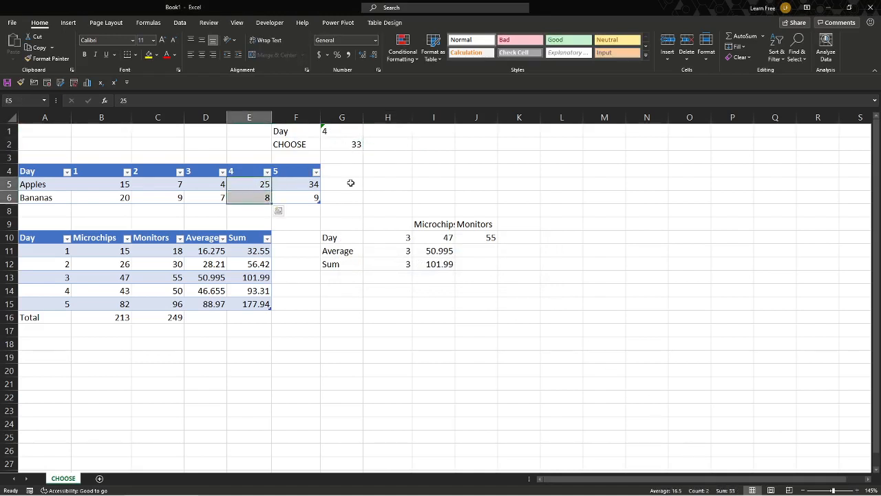
{"action": "left_click", "coordinate": [350, 182]}
{"action": "left_click", "coordinate": [346, 135]}
{"action": "left_click", "coordinate": [345, 144]}
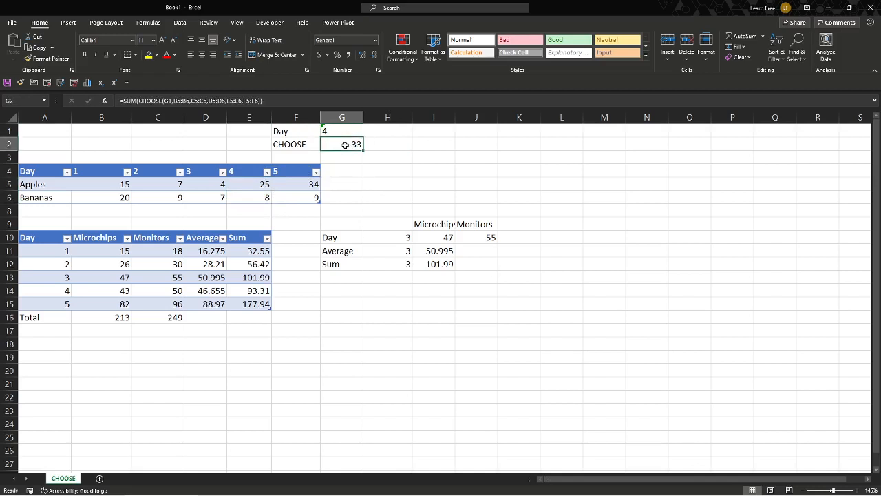
- Start a formula in H2 with SUM wrapping CHOOSE, using the absolute reference $G$1 as the index
{"action": "left_click", "coordinate": [397, 145]}
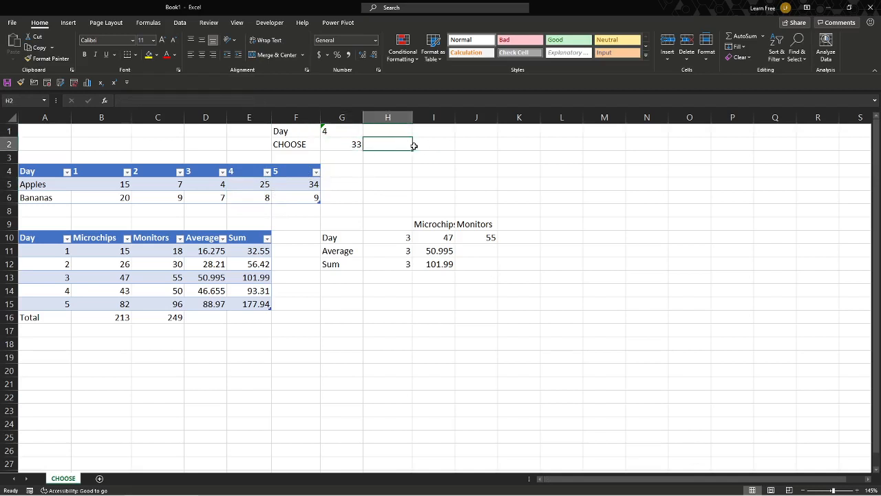
{"action": "type", "text": "="}
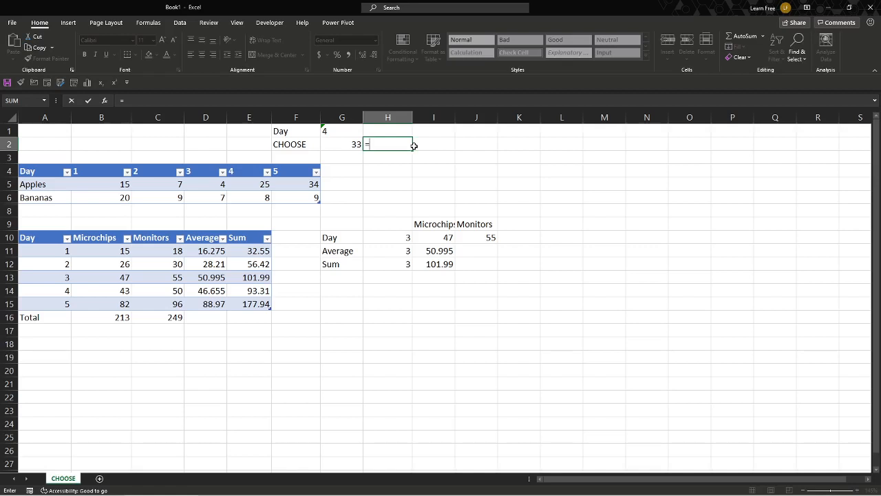
{"action": "type", "text": "sum"}
{"action": "key", "text": "Tab"}
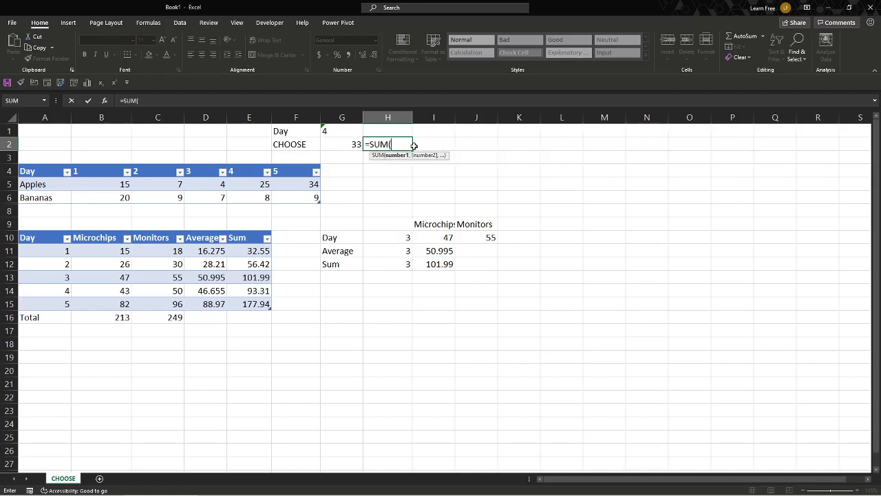
{"action": "type", "text": "ch"}
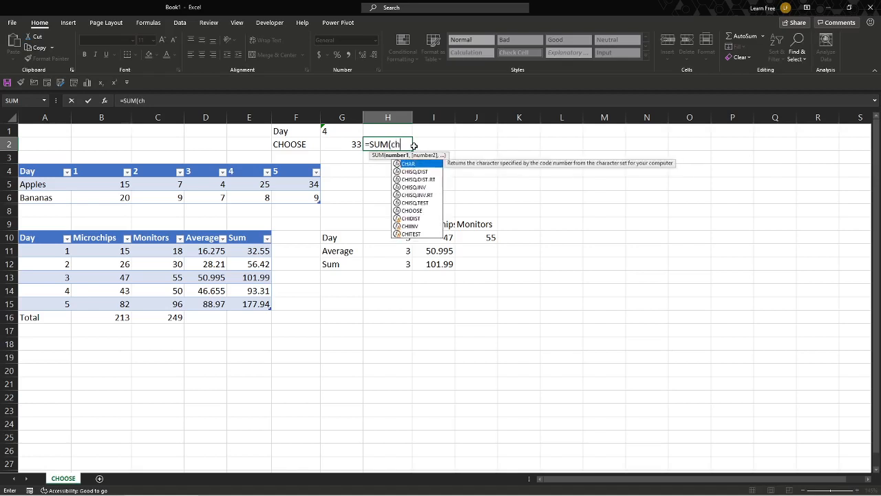
{"action": "type", "text": "oose"}
{"action": "key", "text": "Tab"}
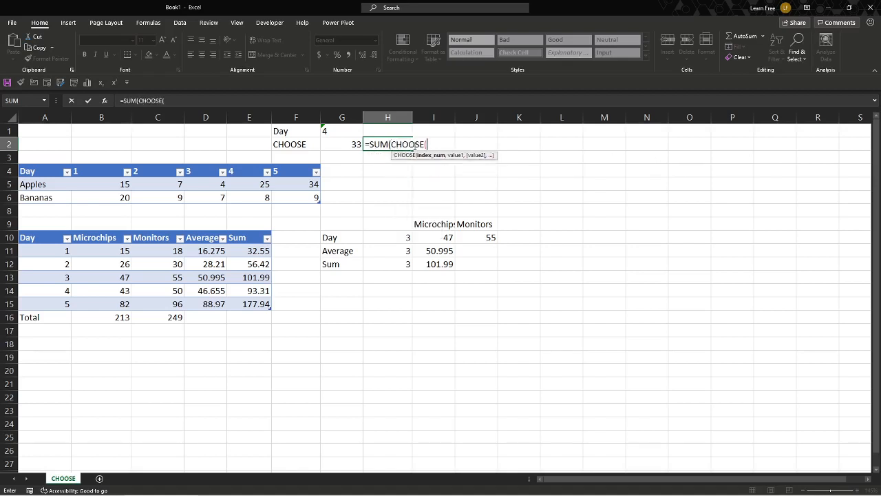
{"action": "left_click", "coordinate": [353, 132]}
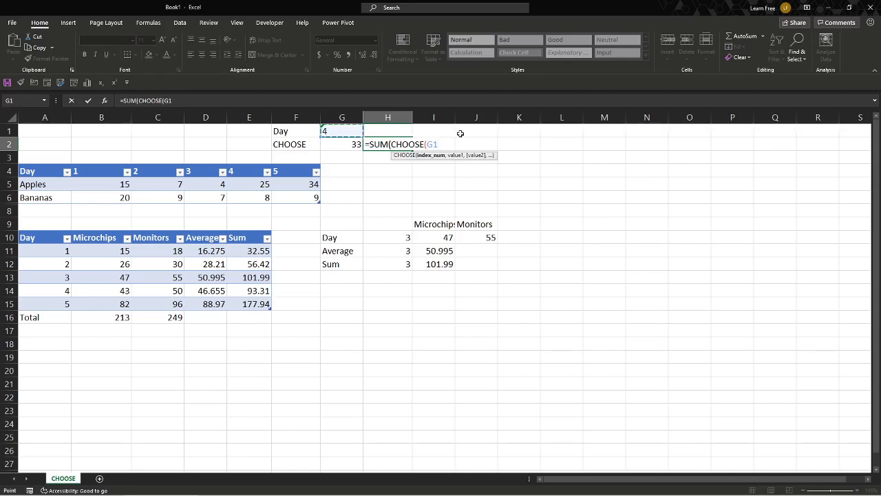
{"action": "key", "text": "F4"}
{"action": "type", "text": ","}
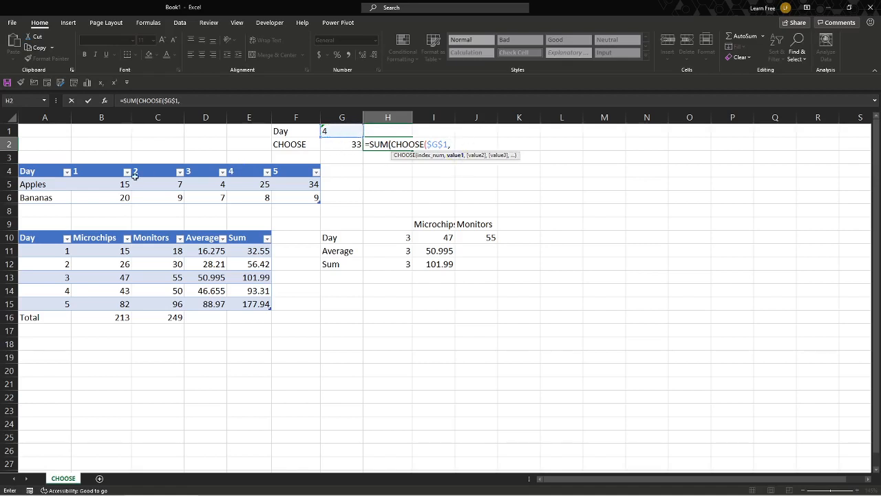
- Add the day columns Table1[1] through Table1[5] as CHOOSE values and close and enter the formula
{"action": "left_click_drag", "start_coordinate": [101, 184], "coordinate": [99, 192]}
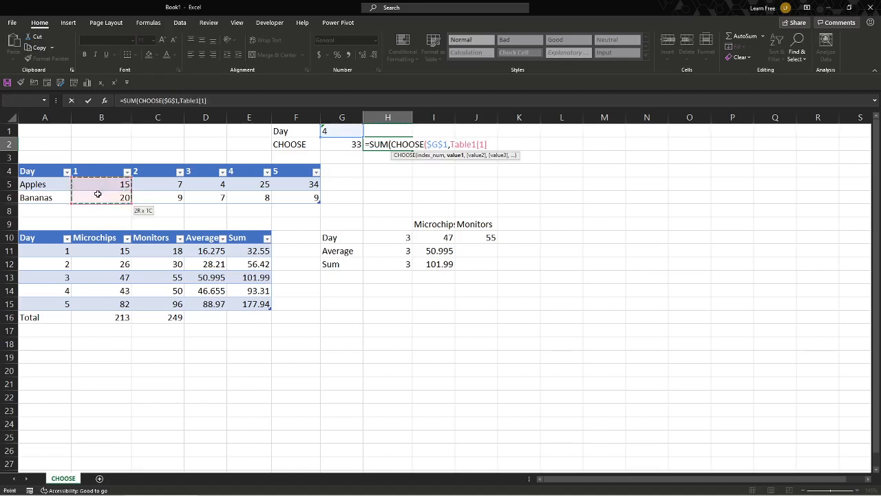
{"action": "type", "text": ","}
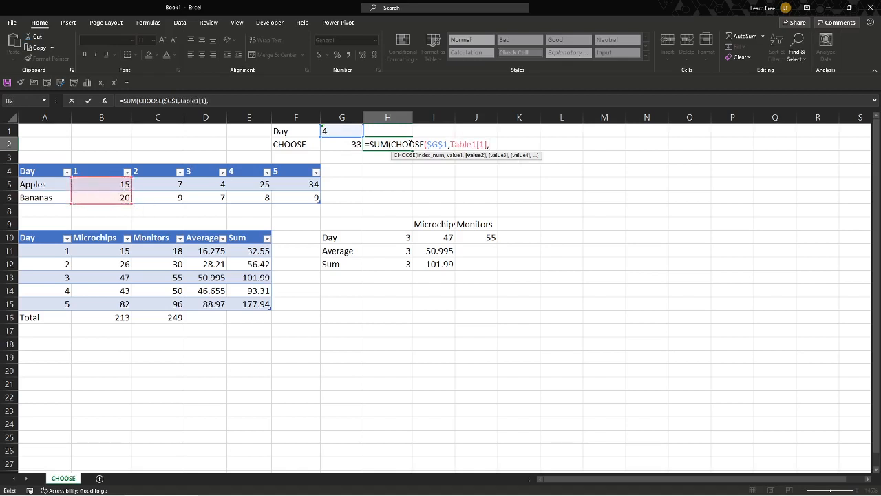
{"action": "left_click_drag", "start_coordinate": [158, 185], "coordinate": [157, 202]}
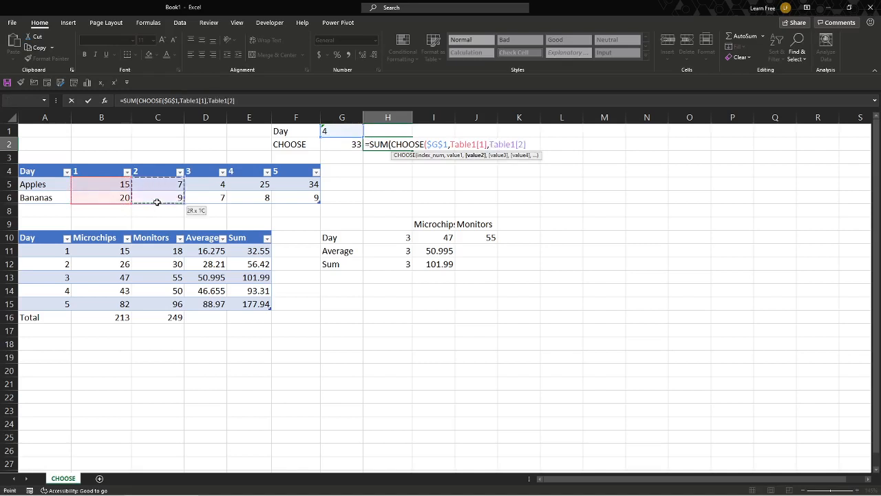
{"action": "type", "text": ","}
{"action": "left_click", "coordinate": [202, 185]}
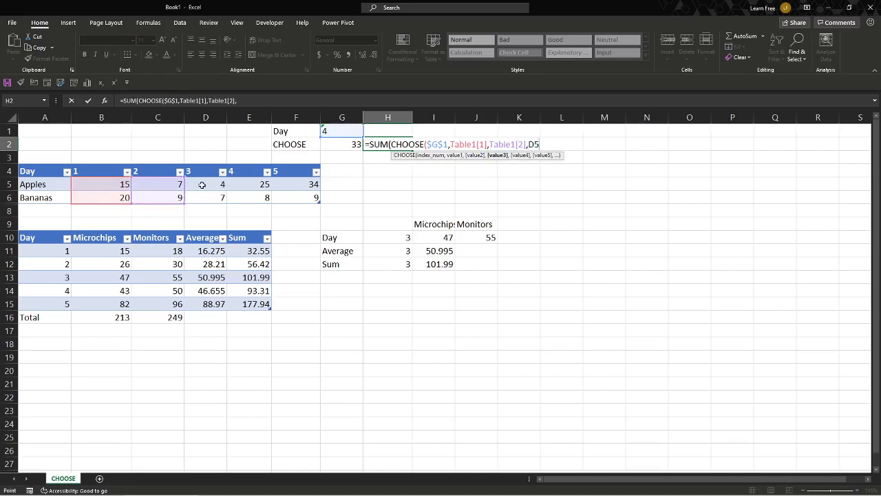
{"action": "left_click_drag", "start_coordinate": [202, 184], "coordinate": [291, 197]}
{"action": "type", "text": ","}
{"action": "left_click", "coordinate": [247, 189]}
{"action": "type", "text": ",Table1[4],Table1[5"}
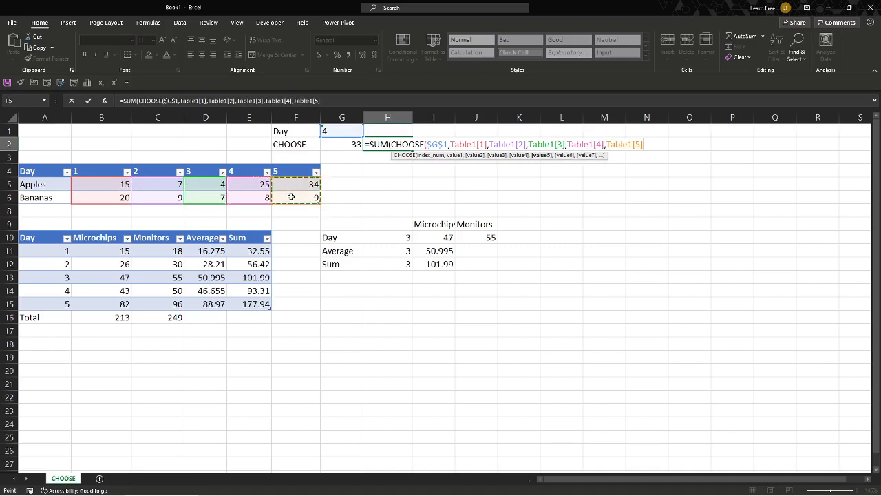
{"action": "type", "text": ")"}
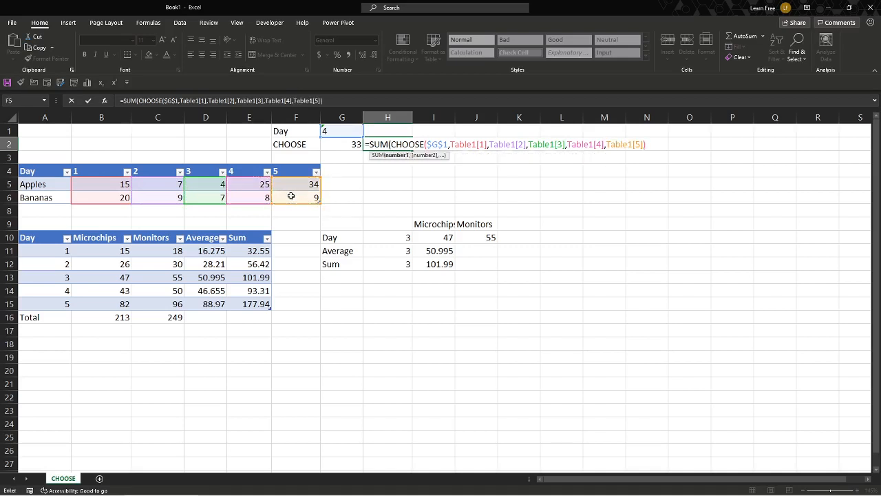
{"action": "type", "text": ")"}
{"action": "key", "text": "Return"}
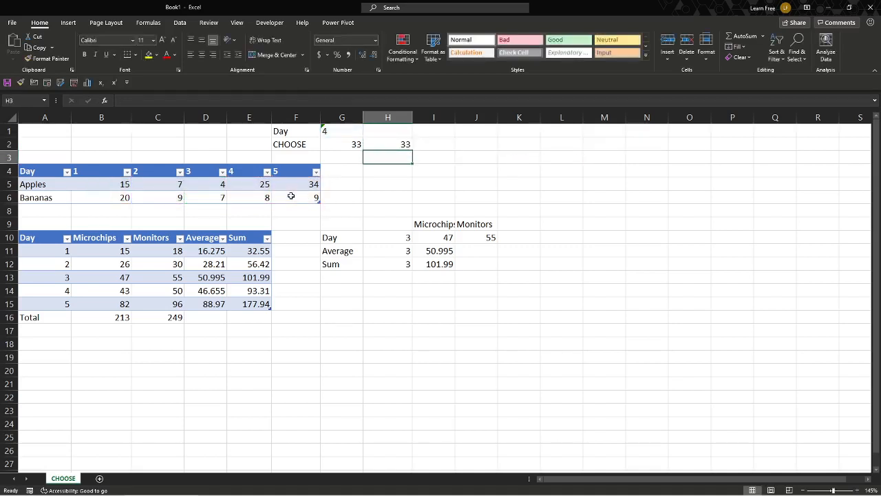
{"action": "left_click", "coordinate": [351, 139]}
{"action": "key", "text": "Up"}
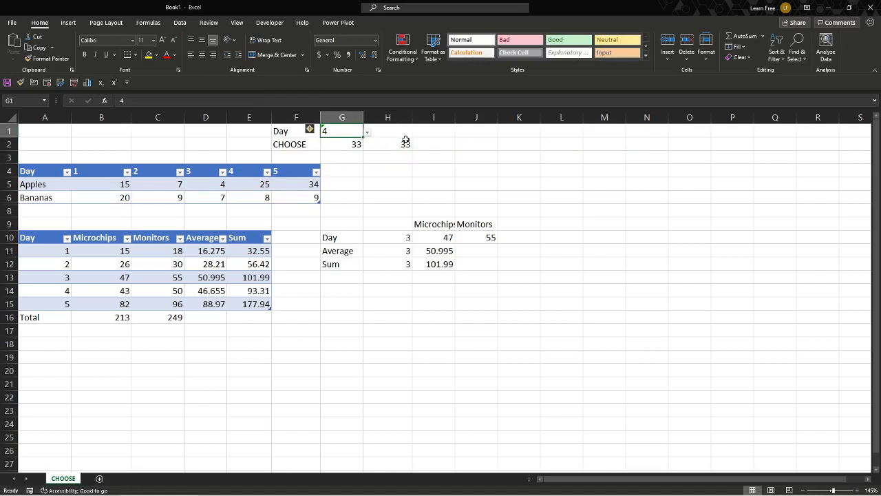
{"action": "type", "text": "5"}
{"action": "key", "text": "Return"}
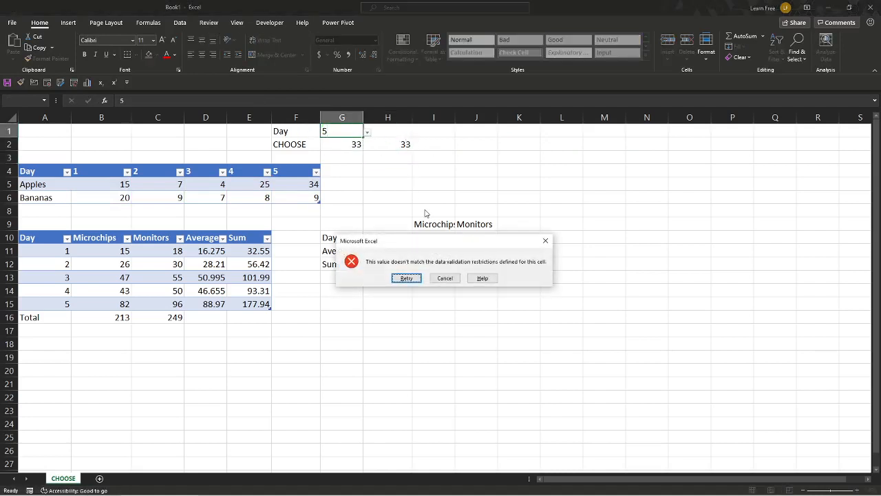
{"action": "key", "text": "Escape"}
- Set the Day cell to 5 using its dropdown list
{"action": "left_click", "coordinate": [367, 133]}
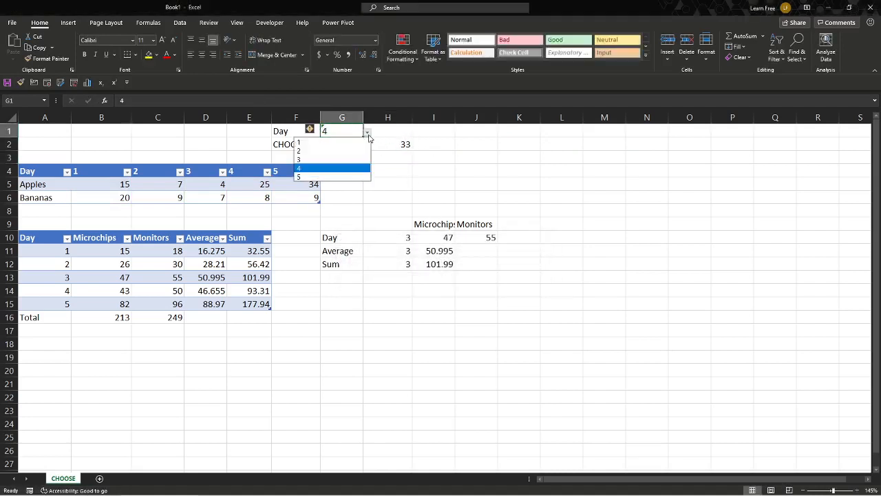
{"action": "left_click", "coordinate": [346, 177]}
{"action": "left_click", "coordinate": [372, 162]}
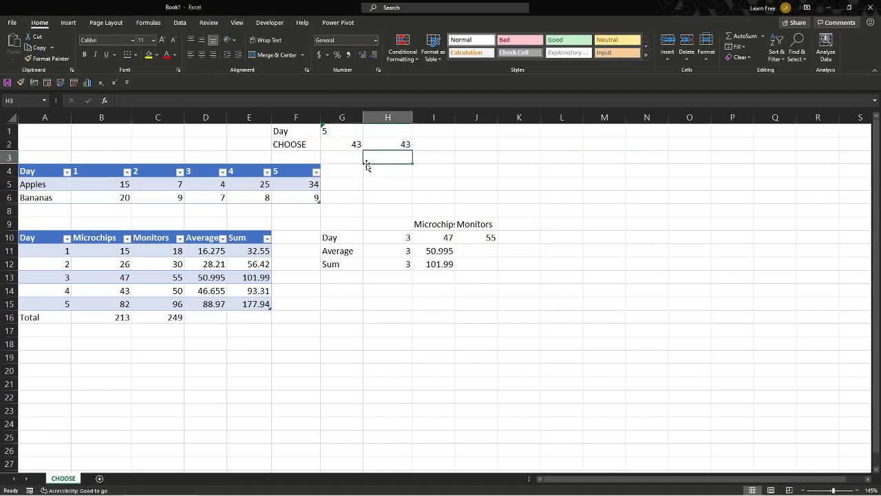
- Unhide the Total row of the Apples and Bananas table and check its totals
{"action": "left_click_drag", "start_coordinate": [9, 199], "coordinate": [10, 211]}
{"action": "right_click", "coordinate": [10, 209]}
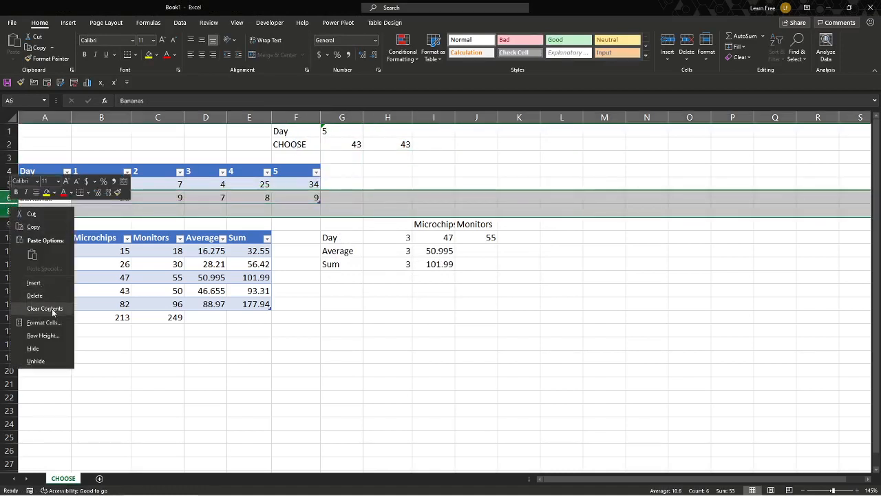
{"action": "left_click", "coordinate": [43, 361]}
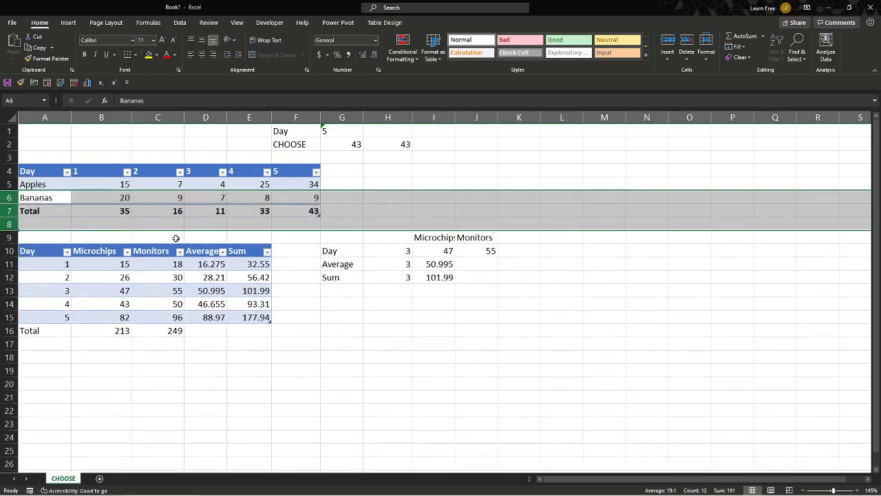
{"action": "left_click", "coordinate": [148, 213]}
{"action": "left_click", "coordinate": [275, 210]}
{"action": "left_click", "coordinate": [342, 131]}
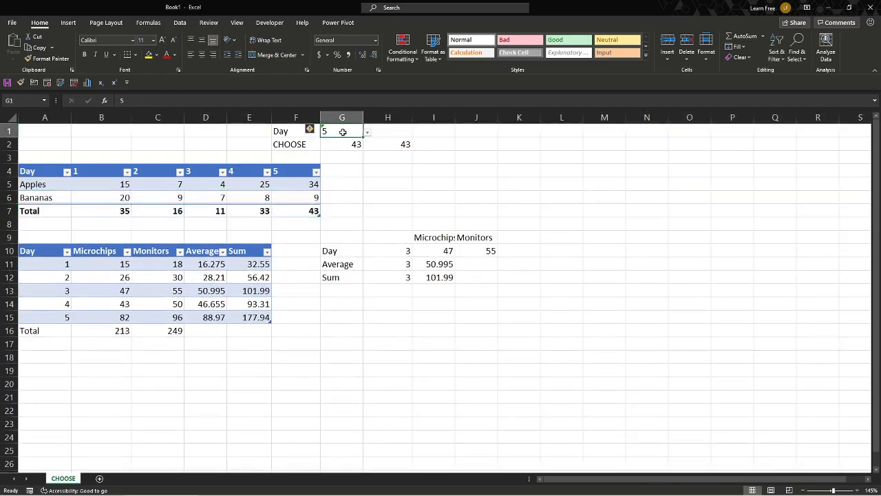
- Set the Day cell G1 to 2 using its dropdown list
{"action": "left_click", "coordinate": [367, 131]}
{"action": "left_click", "coordinate": [345, 141]}
{"action": "left_click", "coordinate": [367, 131]}
{"action": "left_click", "coordinate": [345, 153]}
{"action": "left_click", "coordinate": [350, 238]}
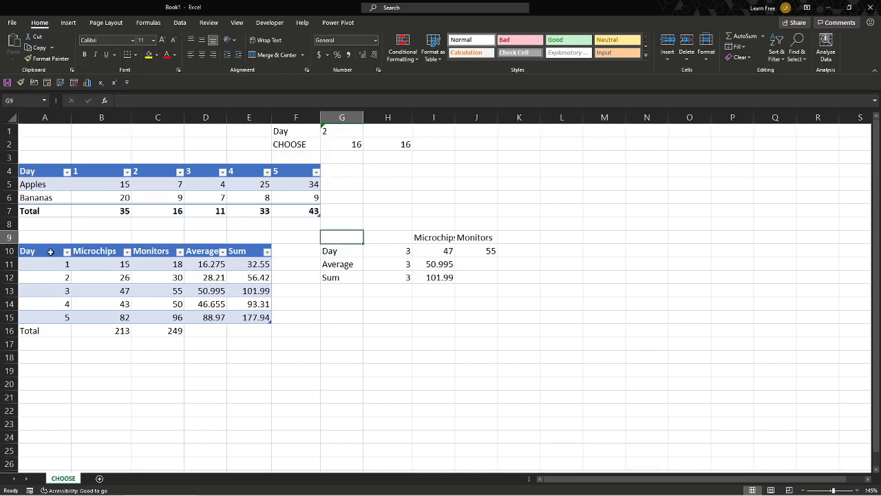
- Inspect the Average and Sum column formulas and the Day, Average and Sum cells of the lower summary table
{"action": "left_click", "coordinate": [204, 264]}
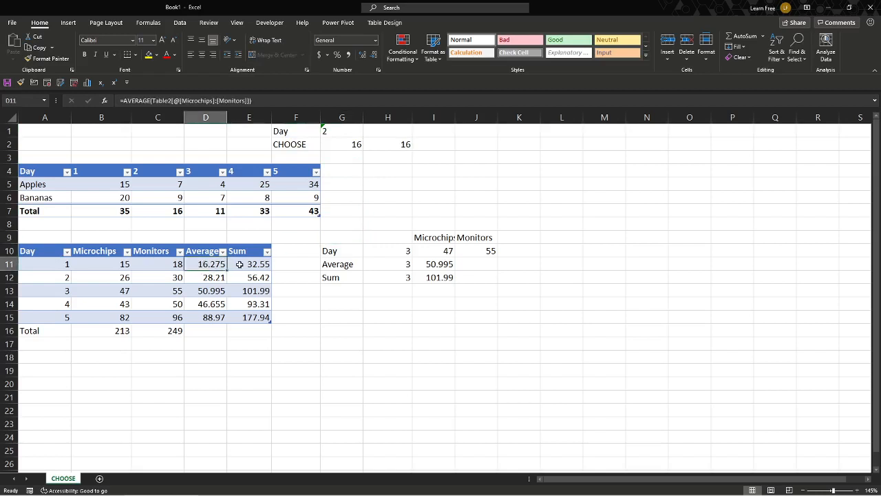
{"action": "left_click", "coordinate": [241, 265]}
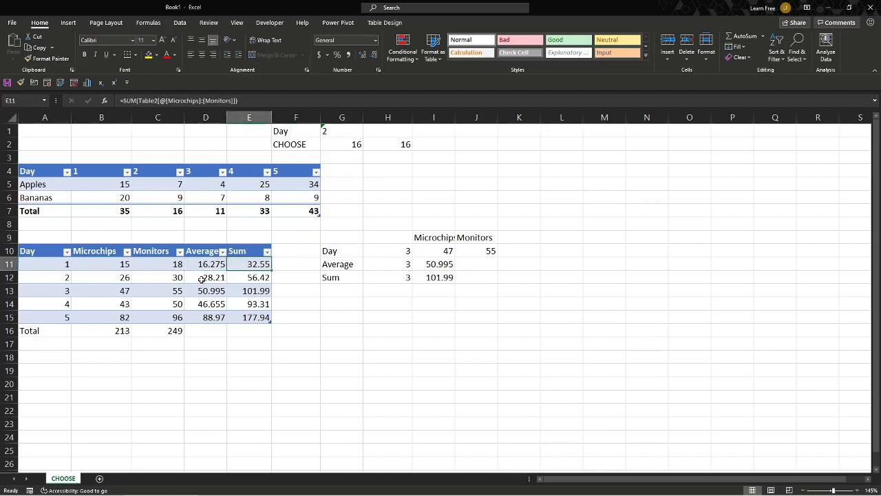
{"action": "left_click", "coordinate": [347, 252]}
{"action": "left_click", "coordinate": [393, 251]}
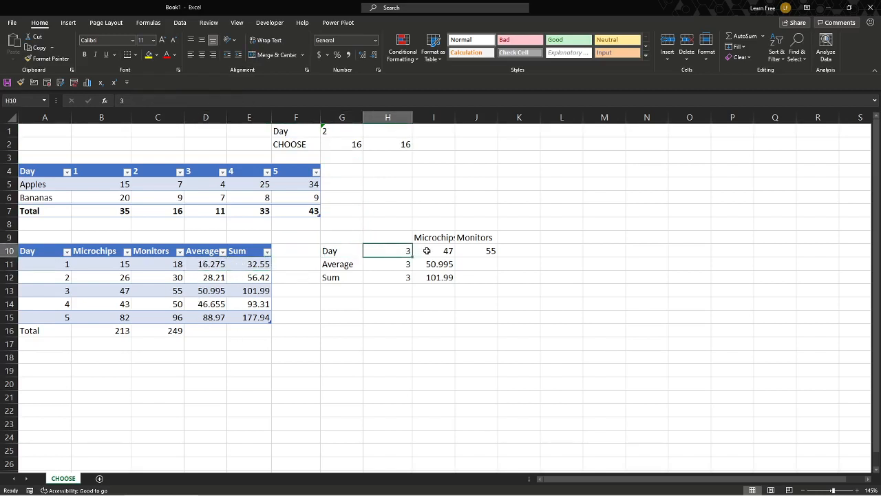
{"action": "left_click", "coordinate": [428, 251]}
{"action": "left_click", "coordinate": [393, 251]}
{"action": "left_click", "coordinate": [397, 270]}
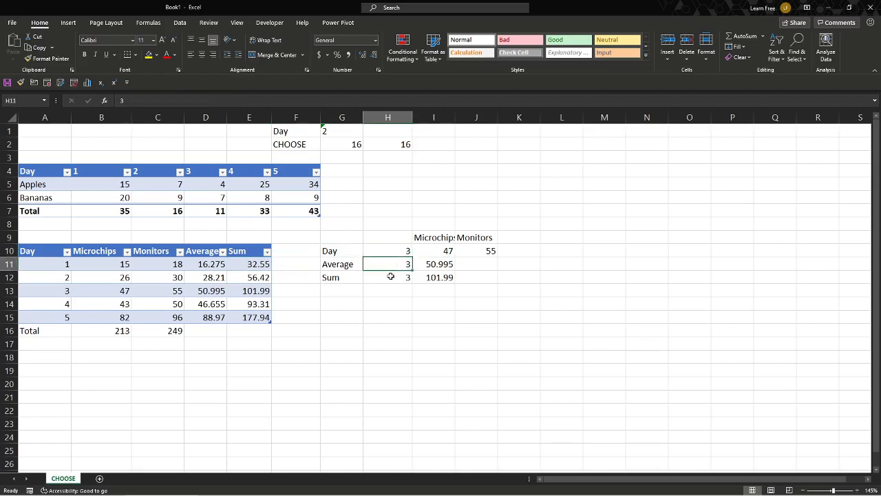
{"action": "left_click", "coordinate": [390, 278]}
{"action": "left_click", "coordinate": [388, 252]}
{"action": "left_click", "coordinate": [437, 252]}
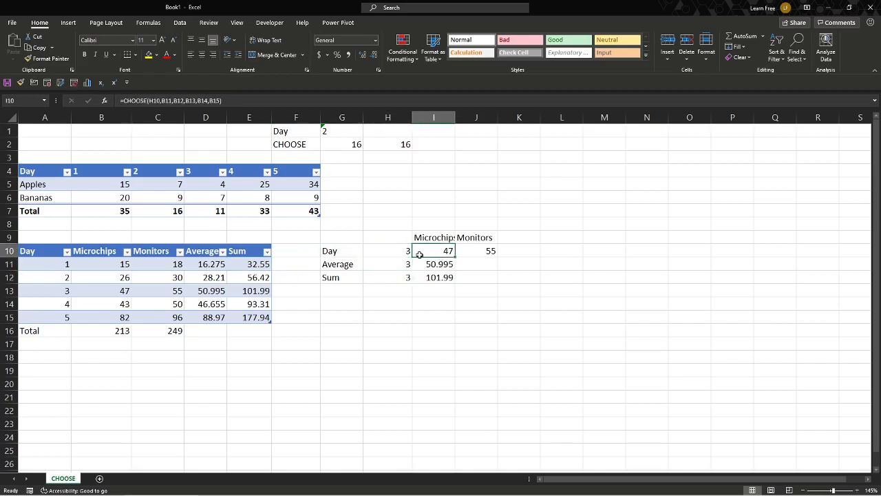
- Re-enter the Microchips Day formula in I10, starting CHOOSE with H10 as the index
{"action": "double_click", "coordinate": [420, 254]}
{"action": "key", "text": "Escape"}
{"action": "type", "text": "="}
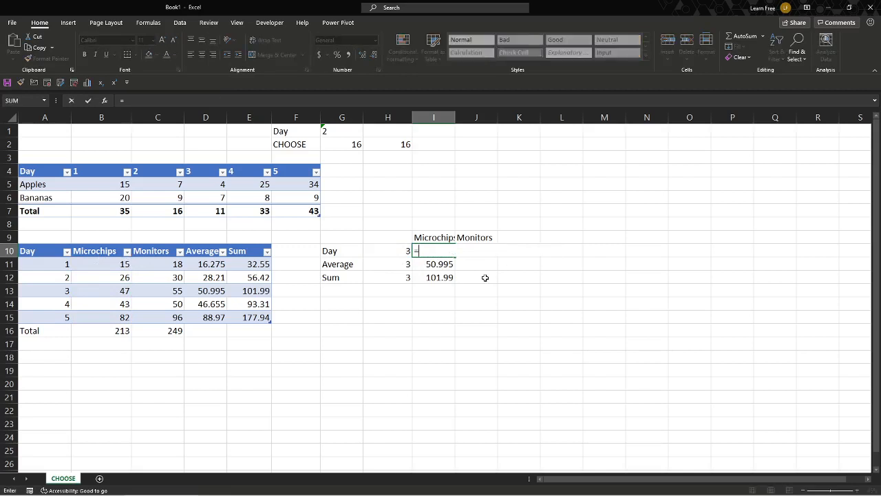
{"action": "type", "text": "CHOOSE("}
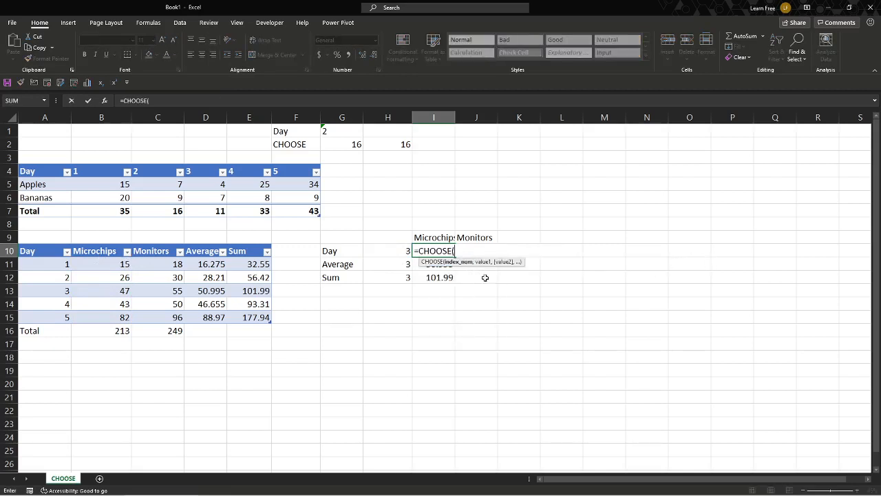
{"action": "left_click", "coordinate": [392, 251]}
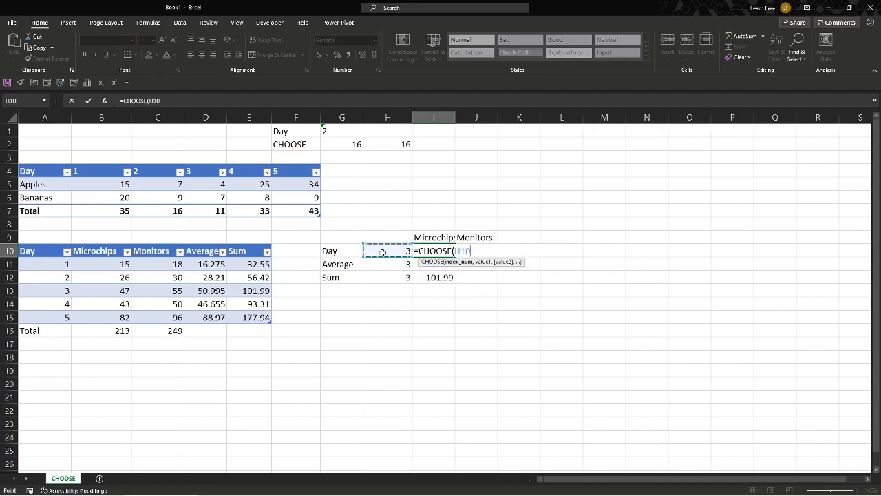
{"action": "type", "text": ","}
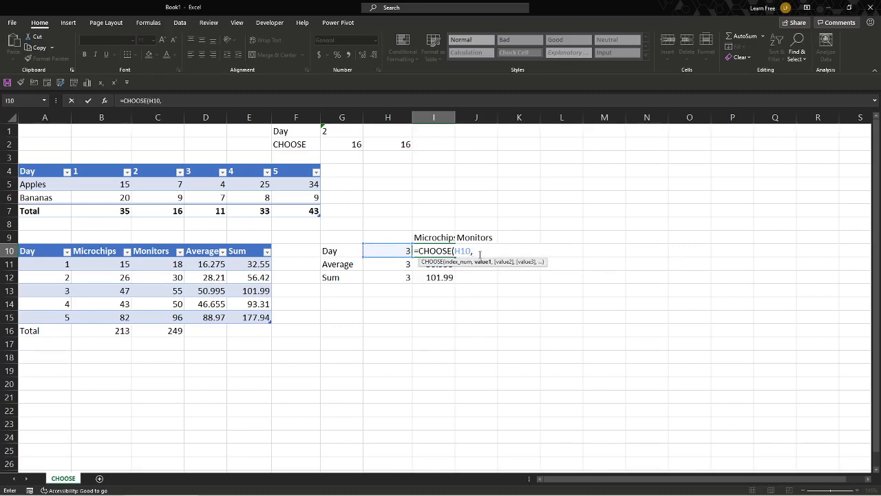
- Add cells B11 through B15 as the CHOOSE values, then close and enter the formula
{"action": "left_click", "coordinate": [90, 265]}
{"action": "type", "text": ","}
{"action": "left_click", "coordinate": [91, 278]}
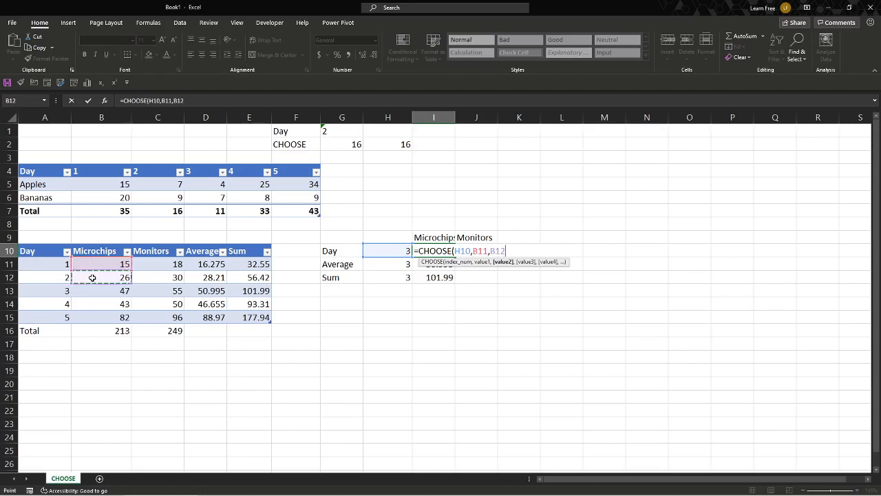
{"action": "type", "text": ","}
{"action": "left_click", "coordinate": [92, 291]}
{"action": "type", "text": ","}
{"action": "left_click", "coordinate": [94, 304]}
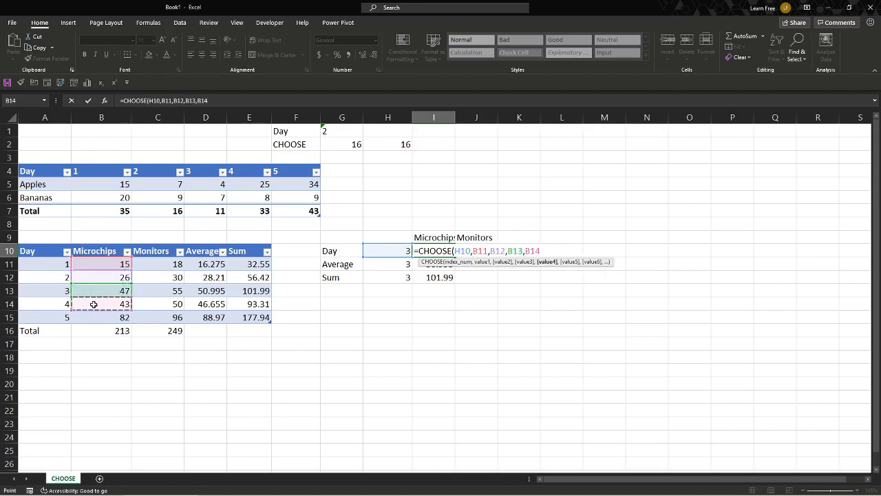
{"action": "type", "text": ","}
{"action": "left_click", "coordinate": [94, 317]}
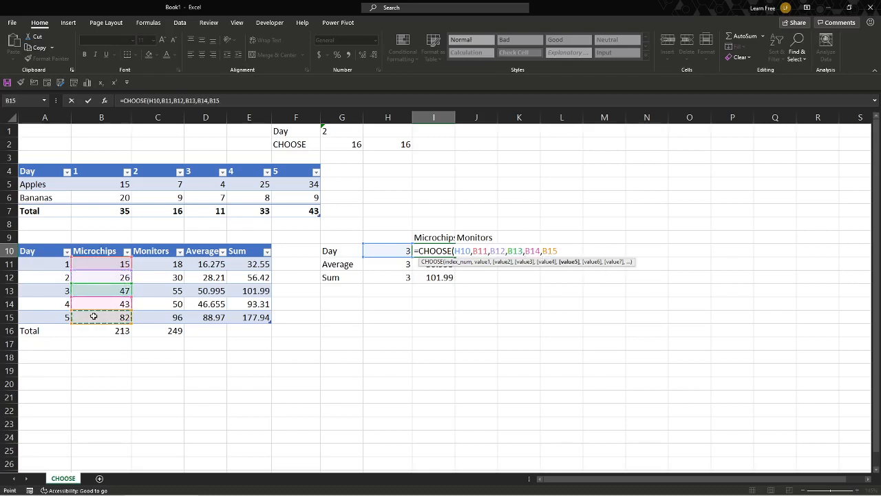
{"action": "type", "text": ")"}
{"action": "key", "text": "Return"}
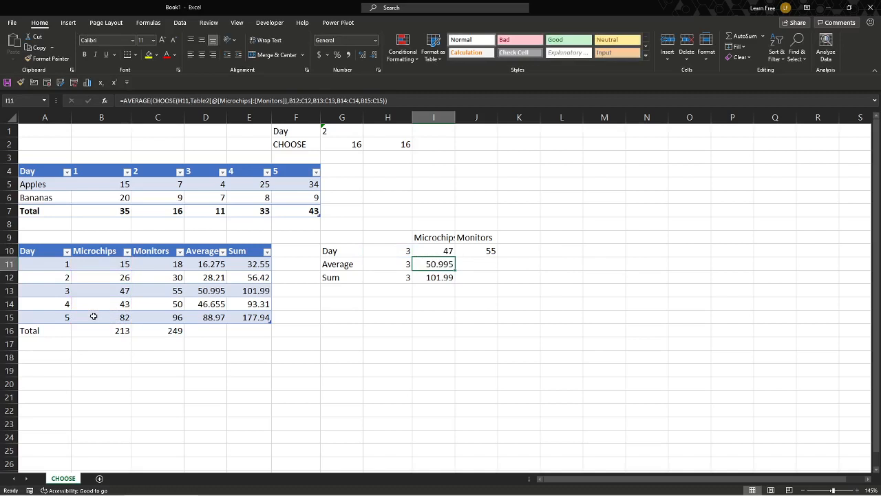
- Set the Day index in H10 to 5
{"action": "left_click", "coordinate": [391, 252]}
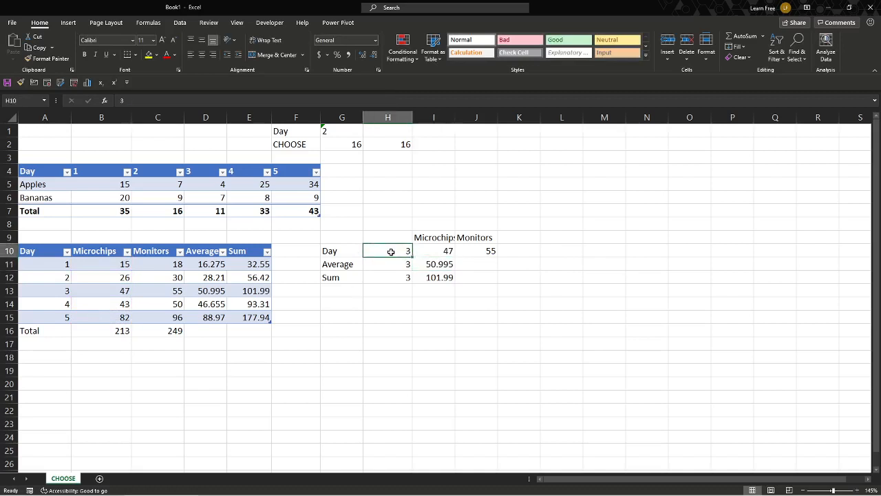
{"action": "type", "text": "4"}
{"action": "key", "text": "ctrl+Return"}
{"action": "type", "text": "5"}
{"action": "key", "text": "ctrl+Return"}
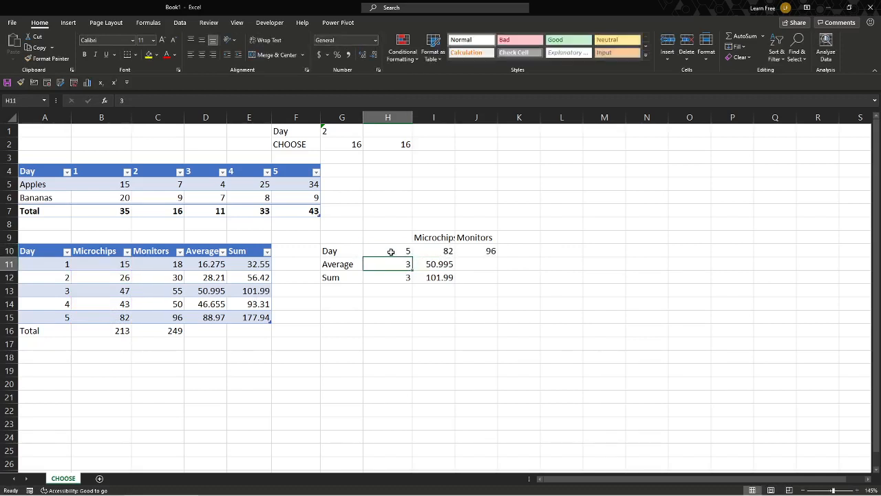
- Inspect the CHOOSE formulas in the Microchips and Monitors Day cells and the Microchips Average formula
{"action": "key", "text": "Right"}
{"action": "key", "text": "Right"}
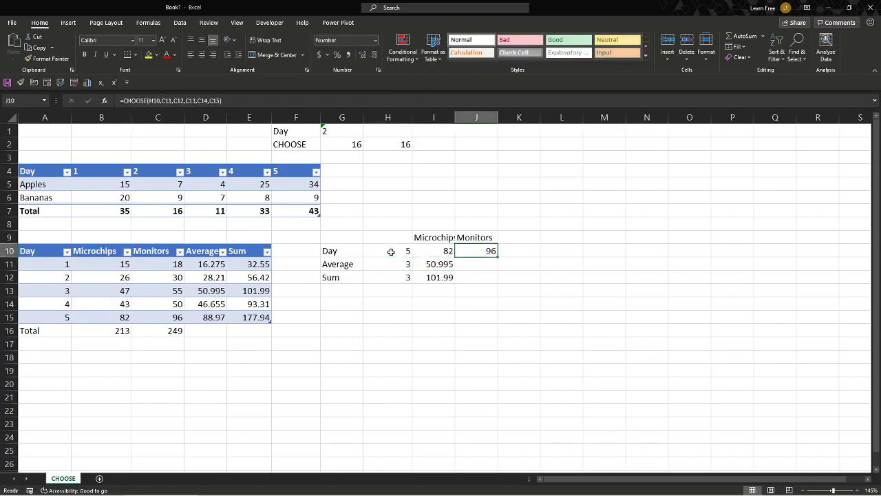
{"action": "key", "text": "F2"}
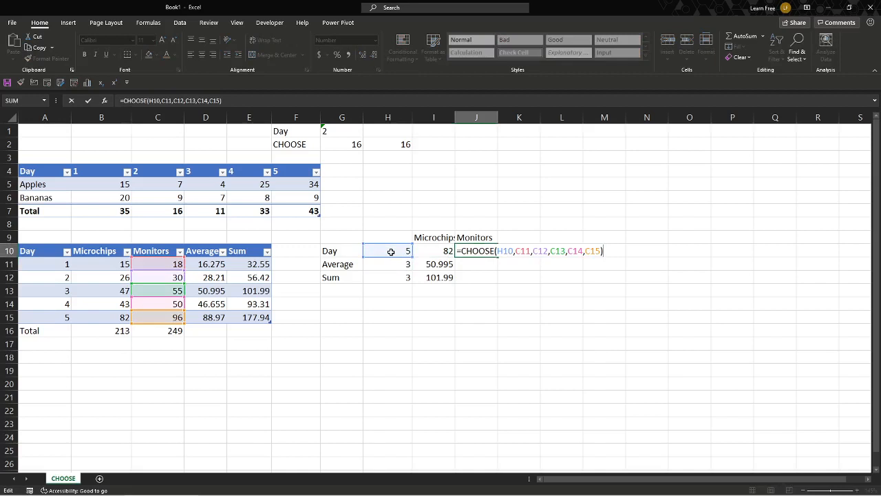
{"action": "key", "text": "Escape"}
{"action": "key", "text": "Left"}
{"action": "key", "text": "F2"}
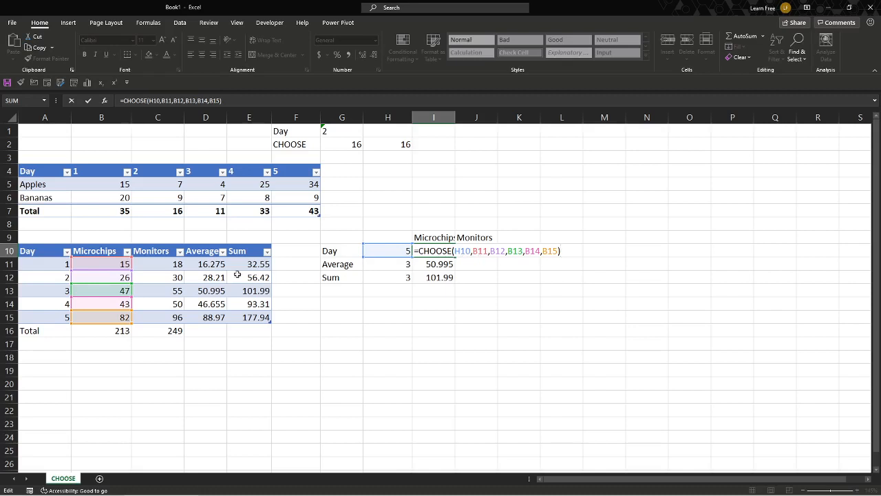
{"action": "key", "text": "Escape"}
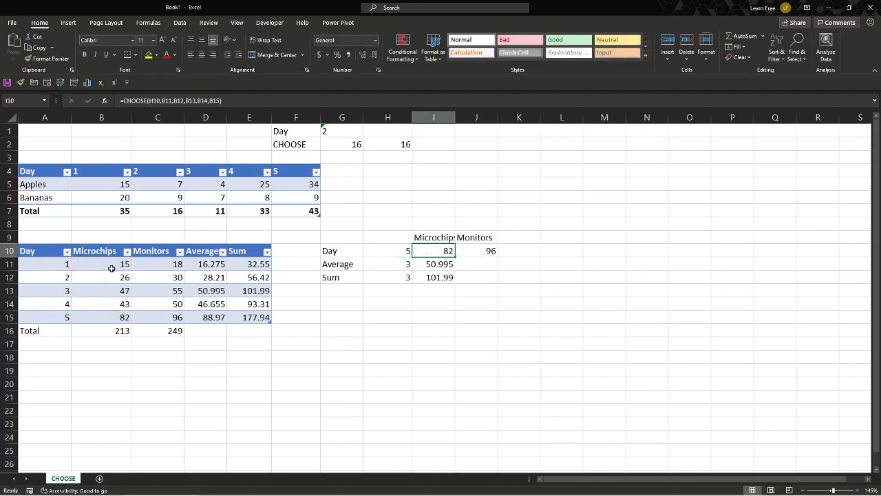
{"action": "left_click", "coordinate": [483, 251]}
{"action": "key", "text": "F2"}
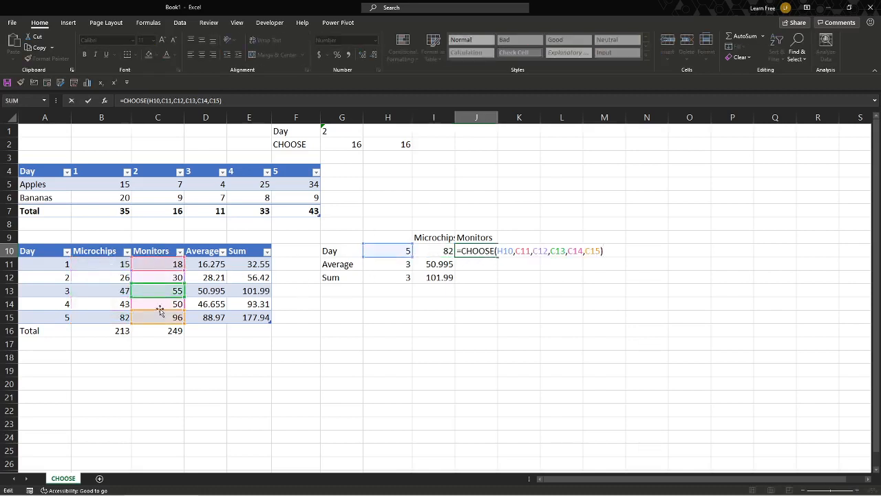
{"action": "left_click", "coordinate": [431, 264]}
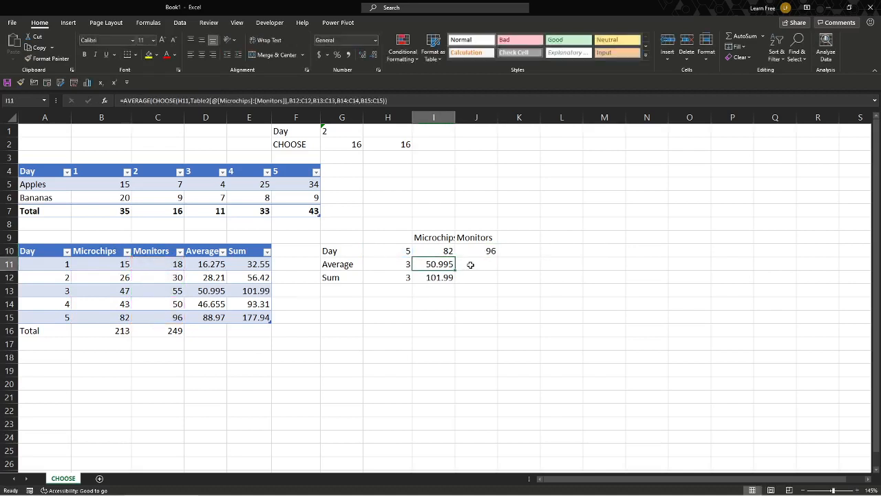
{"action": "key", "text": "F2"}
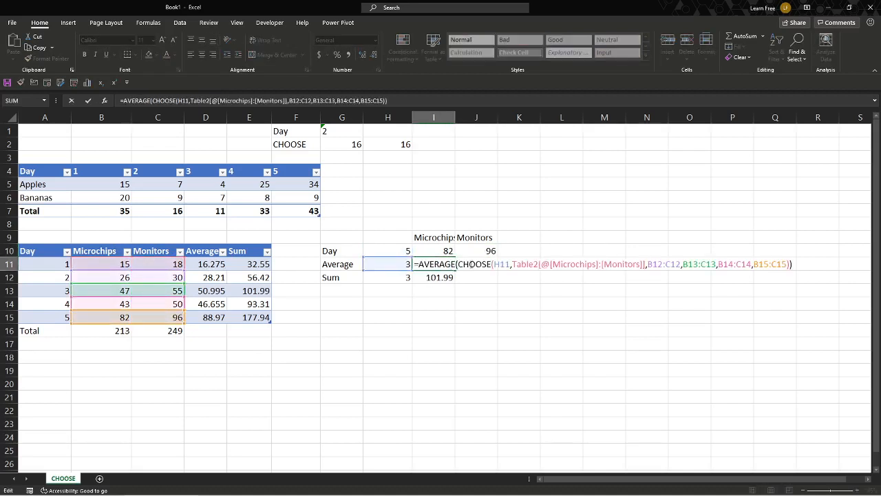
{"action": "key", "text": "Escape"}
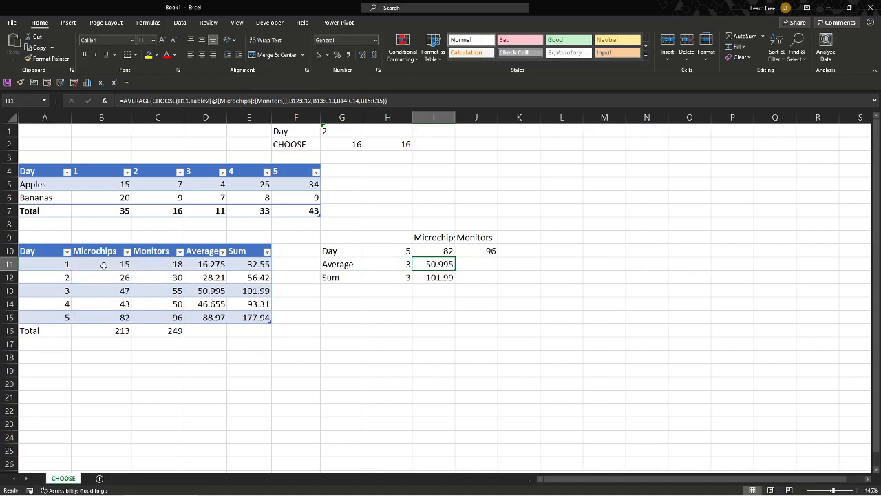
- Start a formula in J11 with AVERAGE wrapping CHOOSE, using H11 as the index
{"action": "left_click", "coordinate": [491, 262]}
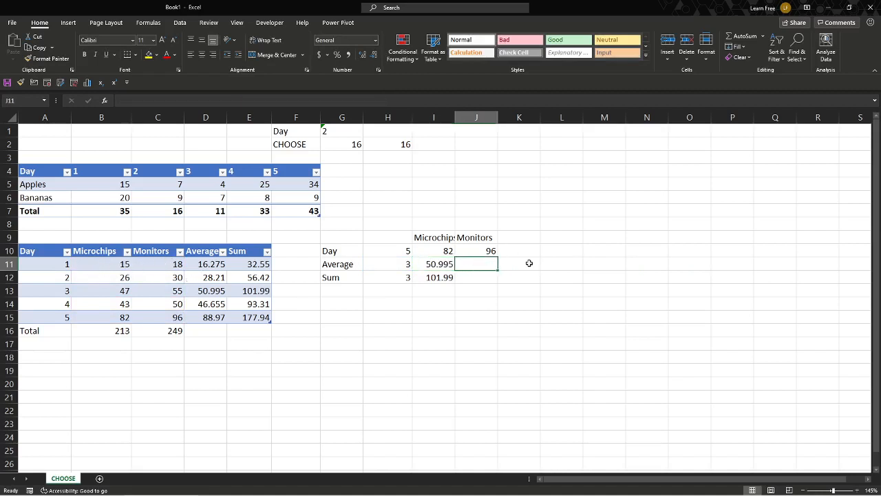
{"action": "type", "text": "="}
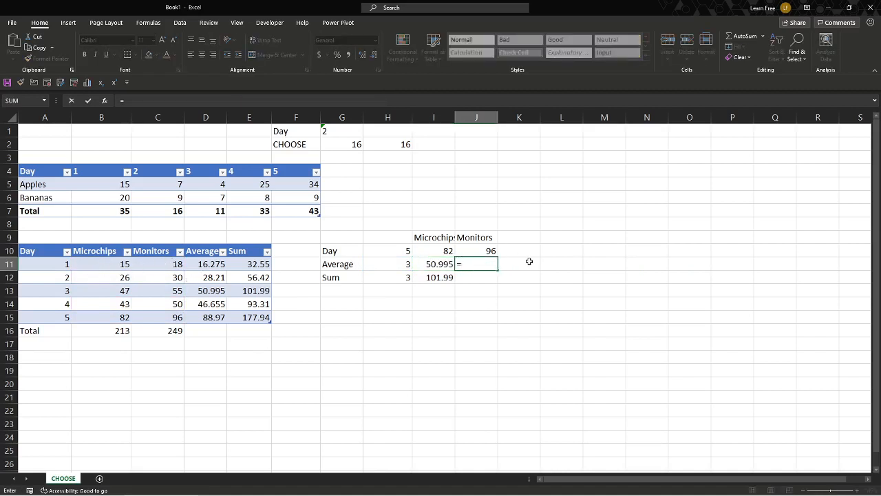
{"action": "type", "text": "aver"}
{"action": "key", "text": "Tab"}
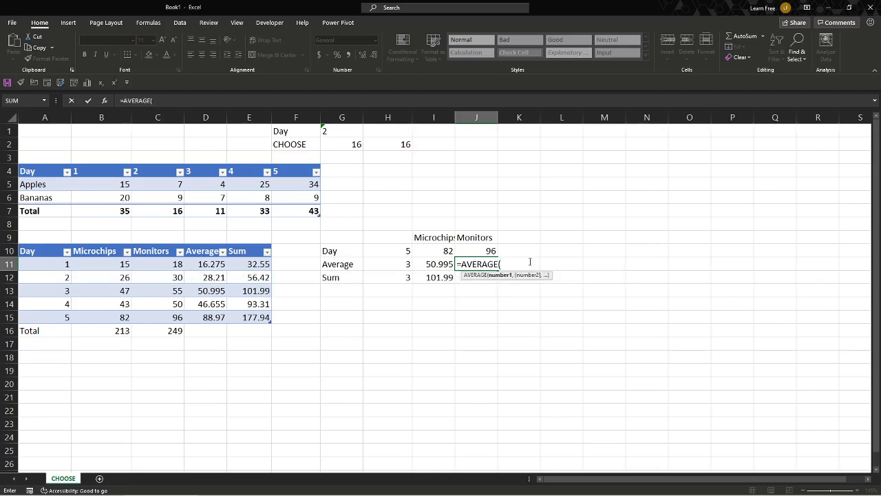
{"action": "type", "text": "choos"}
{"action": "key", "text": "Tab"}
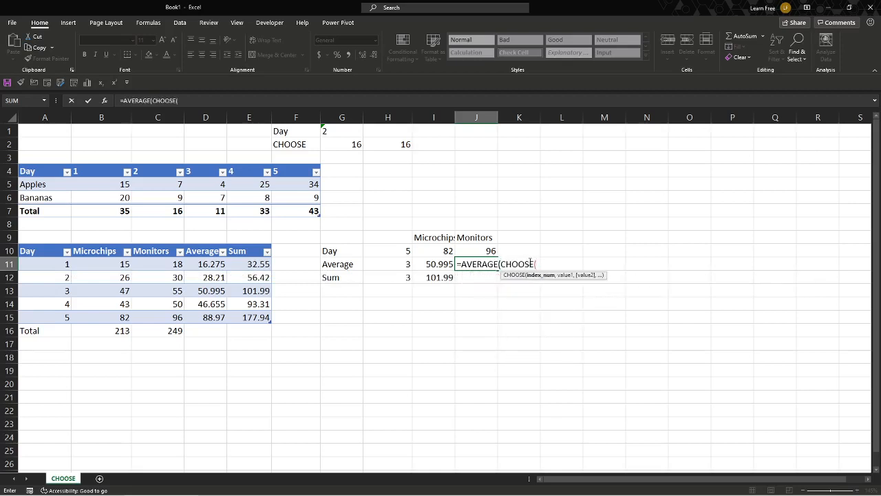
{"action": "left_click", "coordinate": [397, 266]}
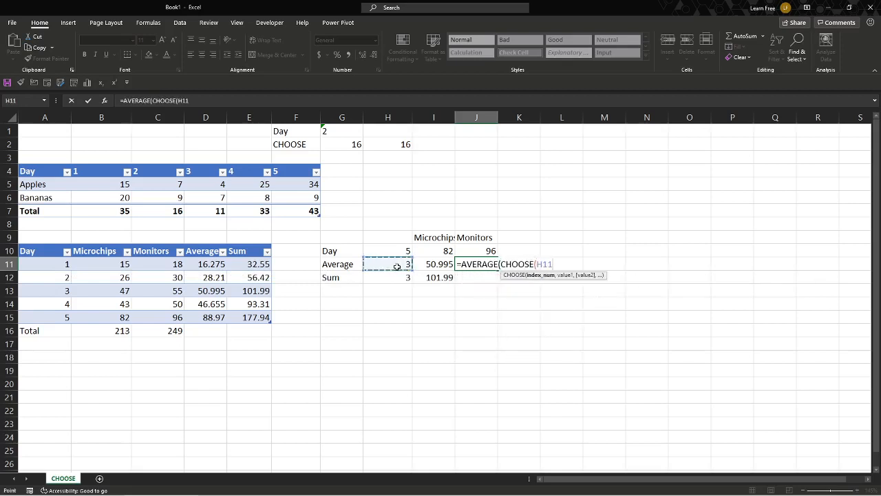
{"action": "type", "text": ","}
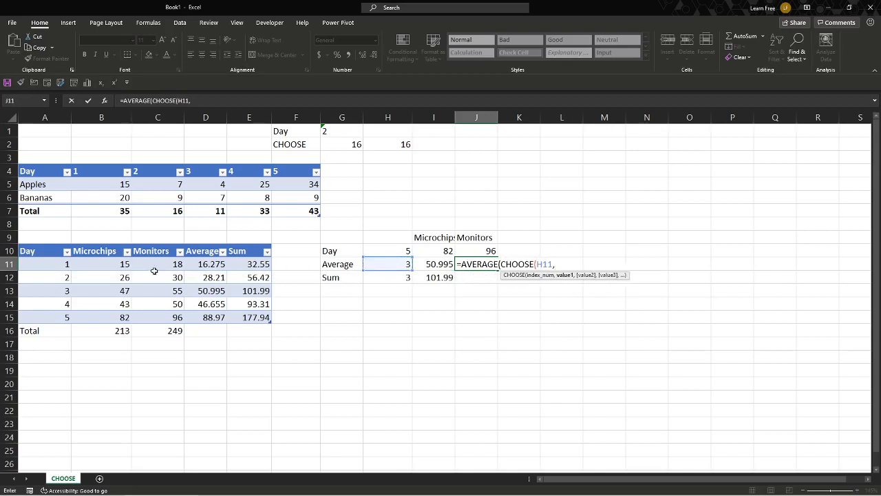
- Add the row ranges Table2[@[Microchips]:[Monitors]], B12:C12, B13:C13, B14:C14 and B15:C15 as CHOOSE values, then close and enter
{"action": "left_click_drag", "start_coordinate": [92, 265], "coordinate": [137, 264]}
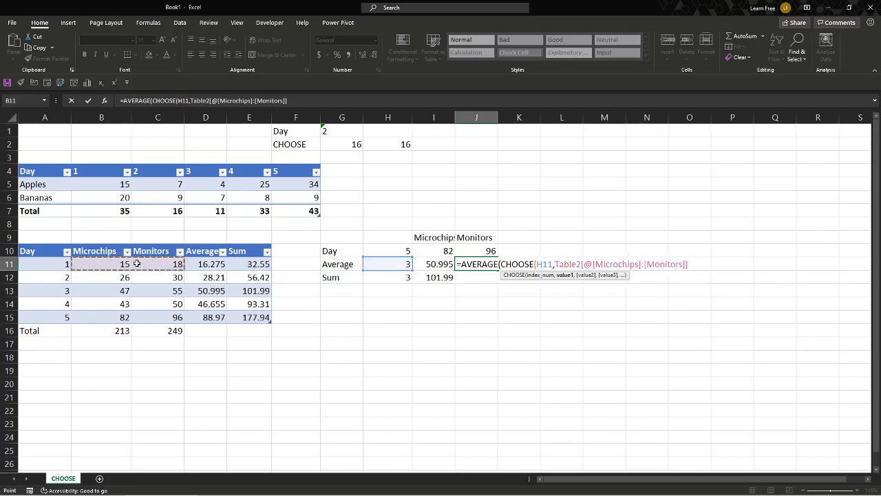
{"action": "type", "text": ","}
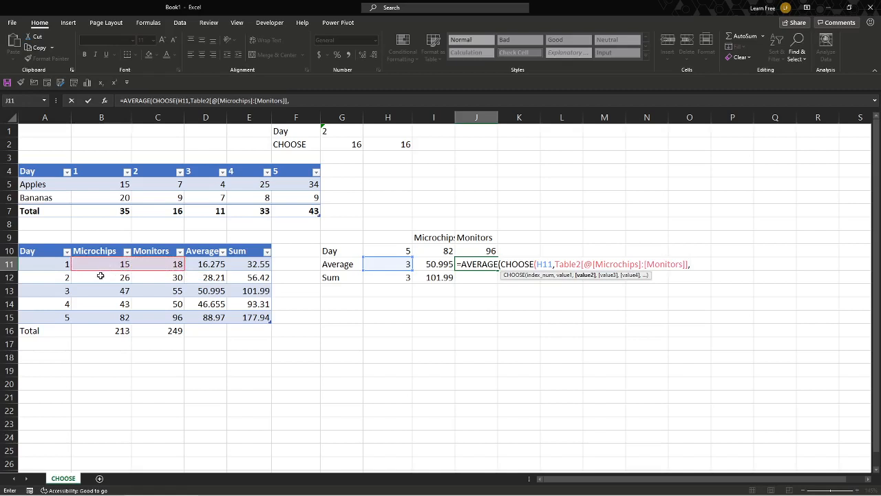
{"action": "left_click_drag", "start_coordinate": [100, 275], "coordinate": [151, 276]}
{"action": "type", "text": ","}
{"action": "left_click_drag", "start_coordinate": [105, 291], "coordinate": [149, 320]}
{"action": "type", "text": ","}
{"action": "type", "text": ","}
{"action": "type", "text": ")"}
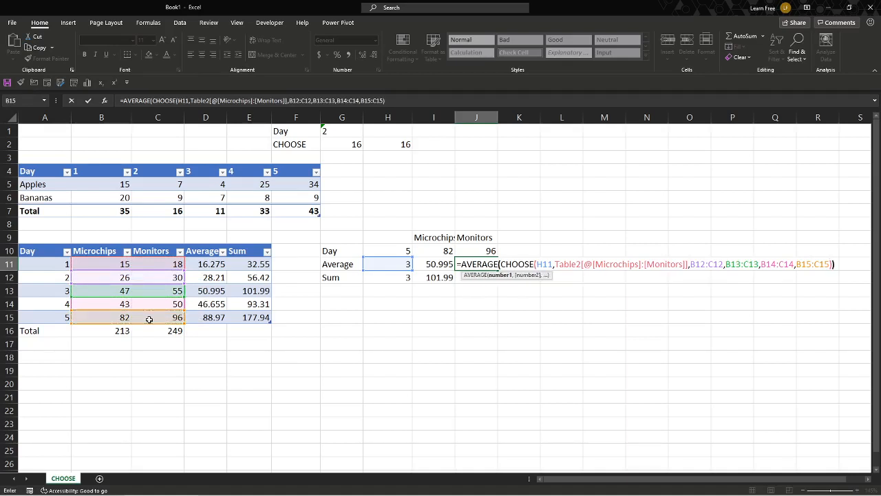
{"action": "key", "text": "Return"}
- Set the Average index in H11 to 4
{"action": "left_click", "coordinate": [395, 268]}
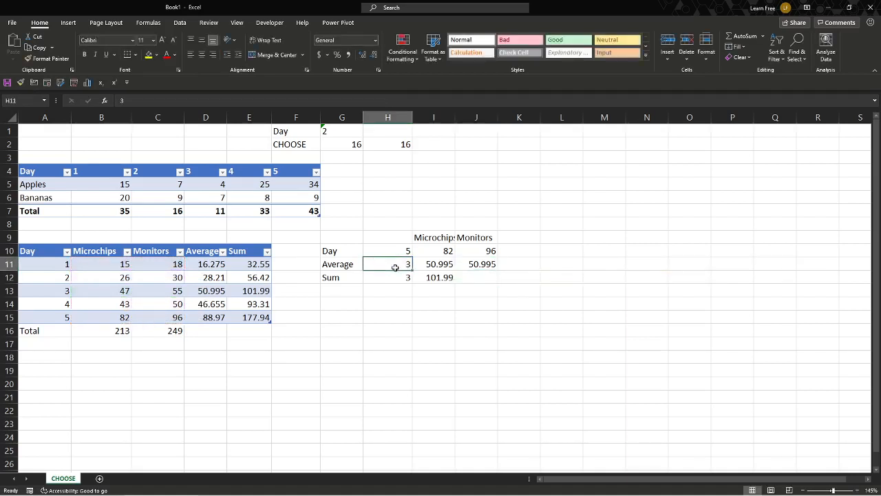
{"action": "type", "text": "4"}
{"action": "key", "text": "Return"}
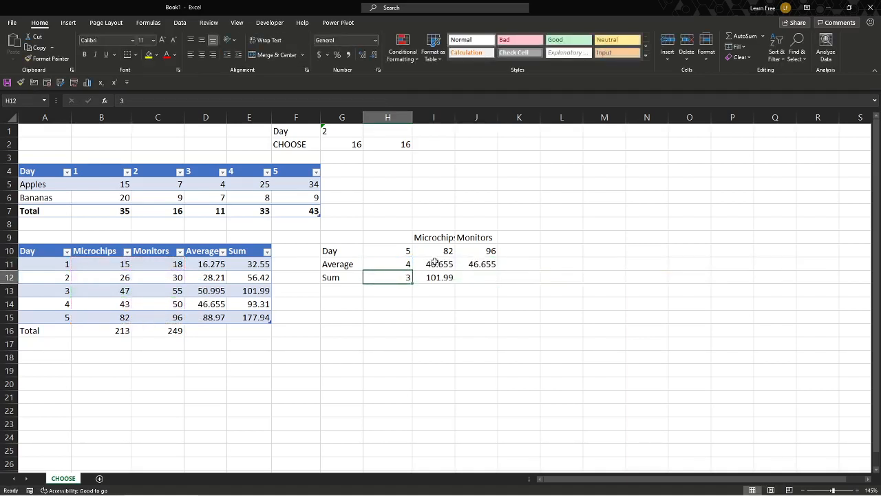
- Start a formula in J12 with SUM wrapping CHOOSE, using H12 as the index
{"action": "left_click", "coordinate": [198, 305]}
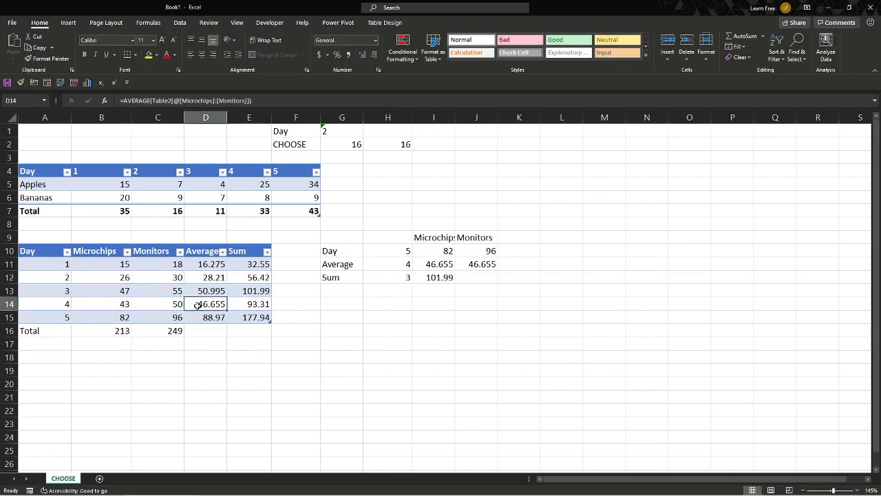
{"action": "left_click", "coordinate": [449, 277]}
{"action": "left_click", "coordinate": [473, 277]}
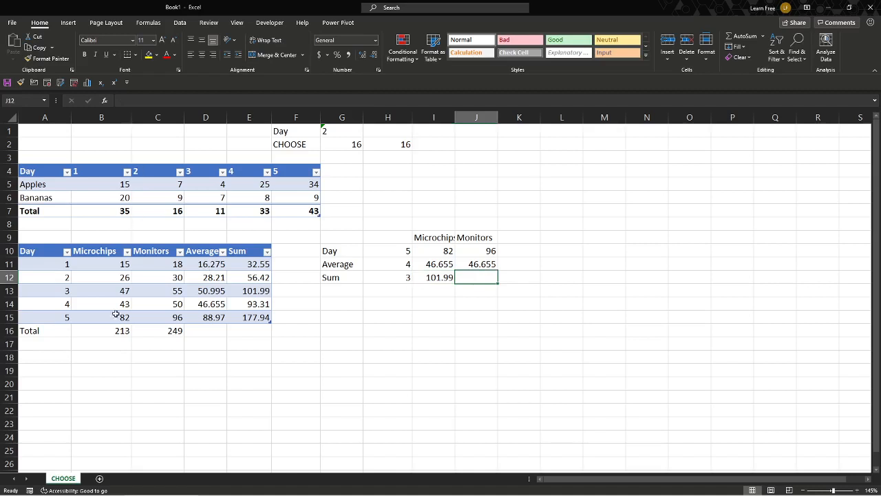
{"action": "type", "text": "="}
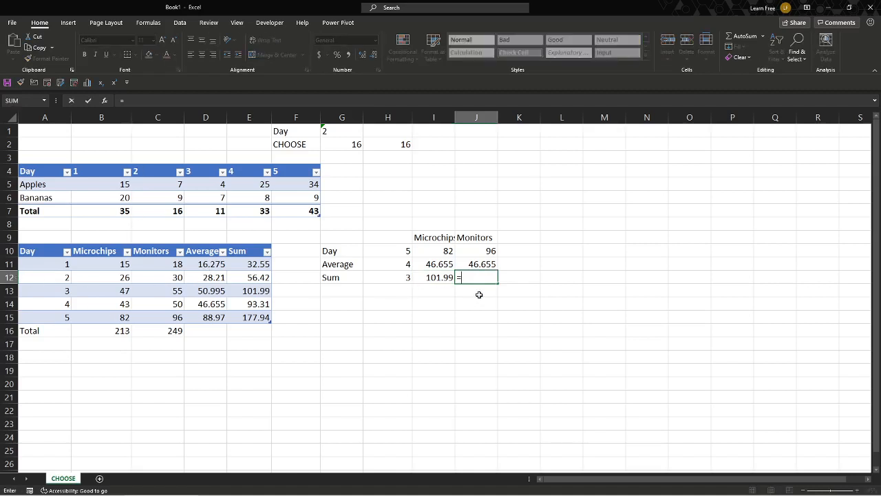
{"action": "type", "text": "SUM(choose"}
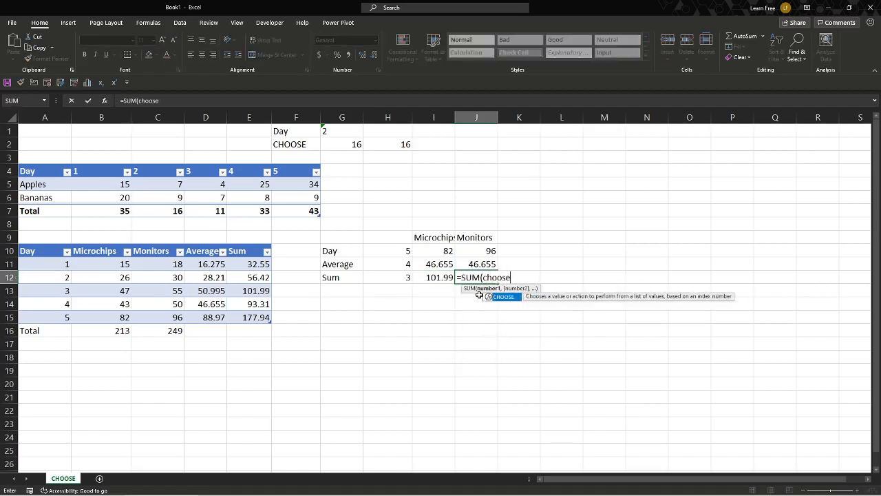
{"action": "key", "text": "Tab"}
{"action": "left_click", "coordinate": [393, 277]}
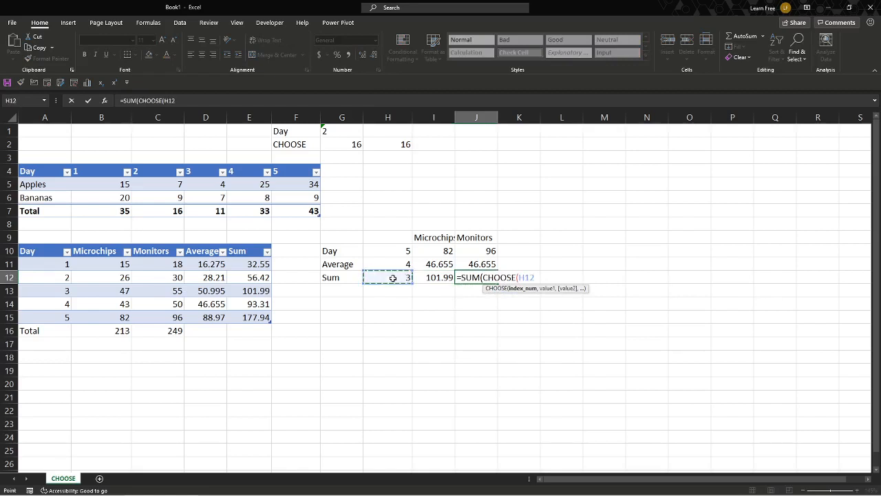
{"action": "type", "text": ","}
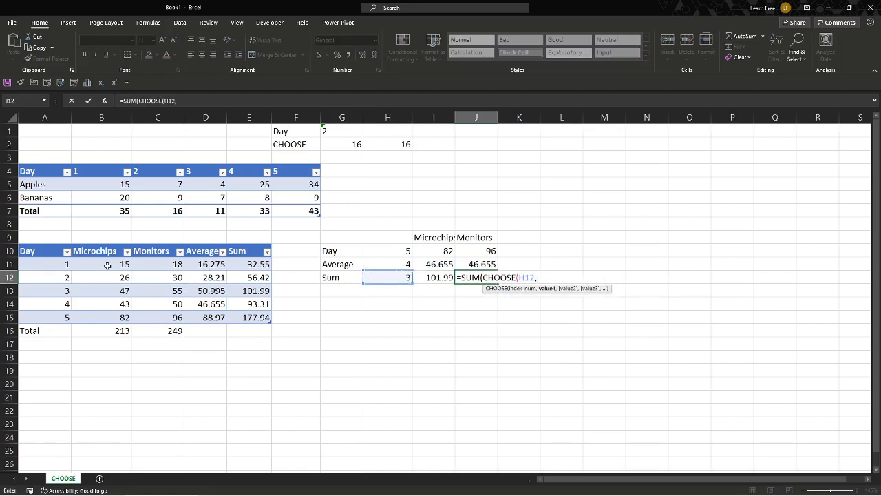
- Add B11:C11, Table2[@[Microchips]:[Monitors]], B13:C13, B14:C14 and B15:C15 as CHOOSE values, then close and enter
{"action": "left_click_drag", "start_coordinate": [107, 265], "coordinate": [175, 278]}
{"action": "type", "text": ","}
{"action": "type", "text": ",Table2[@[Microchips]:[Monitors"}
{"action": "left_click_drag", "start_coordinate": [122, 290], "coordinate": [174, 305]}
{"action": "type", "text": ","}
{"action": "type", "text": ","}
{"action": "left_click_drag", "start_coordinate": [125, 318], "coordinate": [159, 317]}
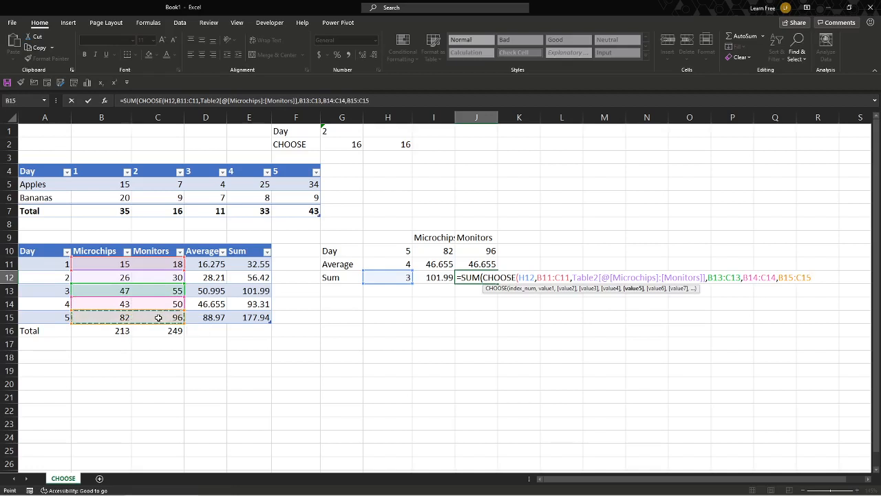
{"action": "type", "text": ")"}
{"action": "key", "text": "Return"}
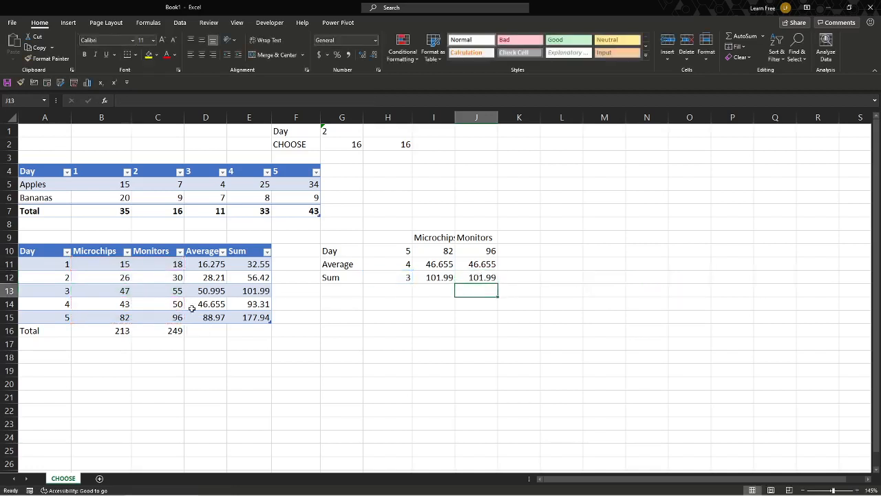
- Set the Sum index in H12 to 4
{"action": "left_click", "coordinate": [398, 277]}
{"action": "type", "text": "4"}
{"action": "key", "text": "Return"}
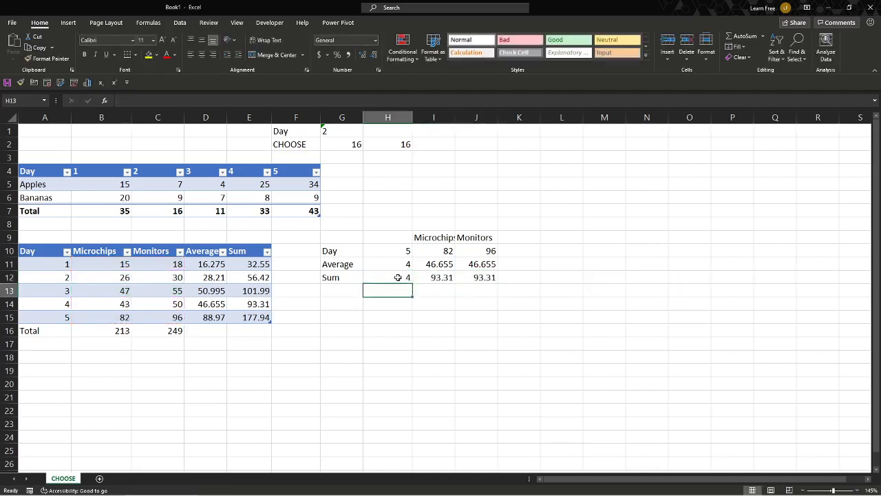
{"action": "left_click", "coordinate": [246, 303]}
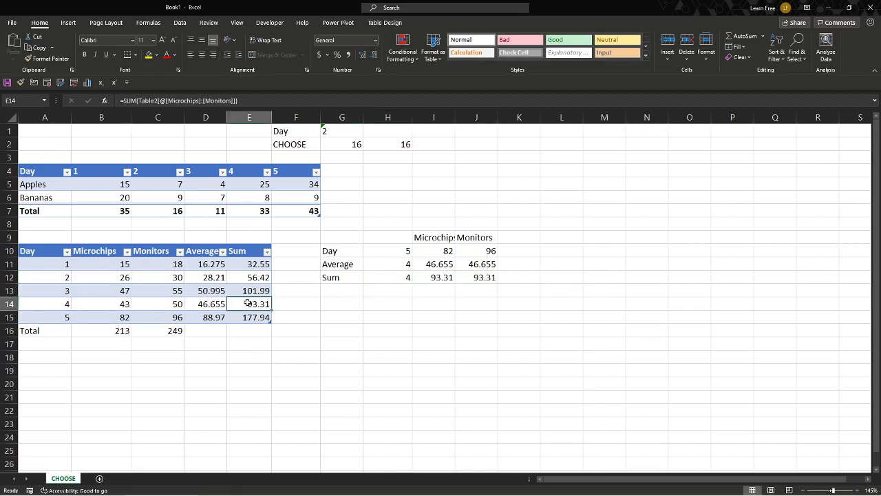
- Set the Sum index in H12 to 1
{"action": "left_click", "coordinate": [404, 279]}
{"action": "type", "text": "1"}
{"action": "key", "text": "Return"}
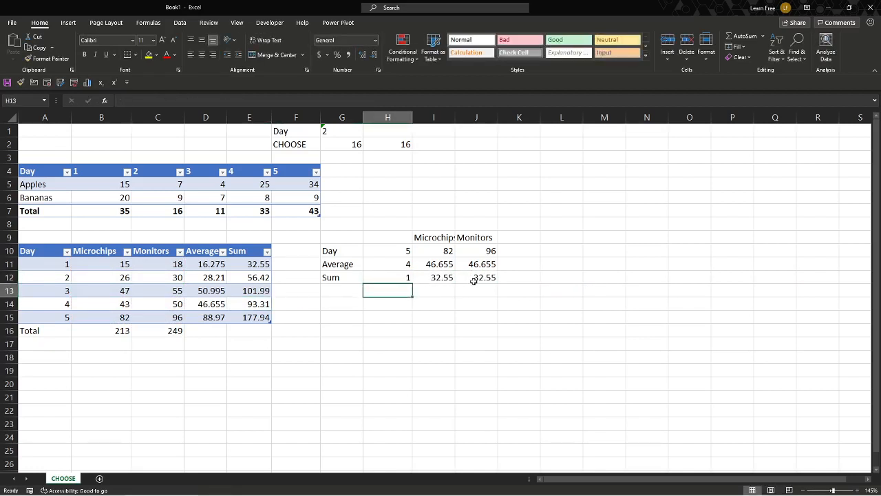
{"action": "left_click", "coordinate": [246, 265]}
{"action": "left_click", "coordinate": [219, 267]}
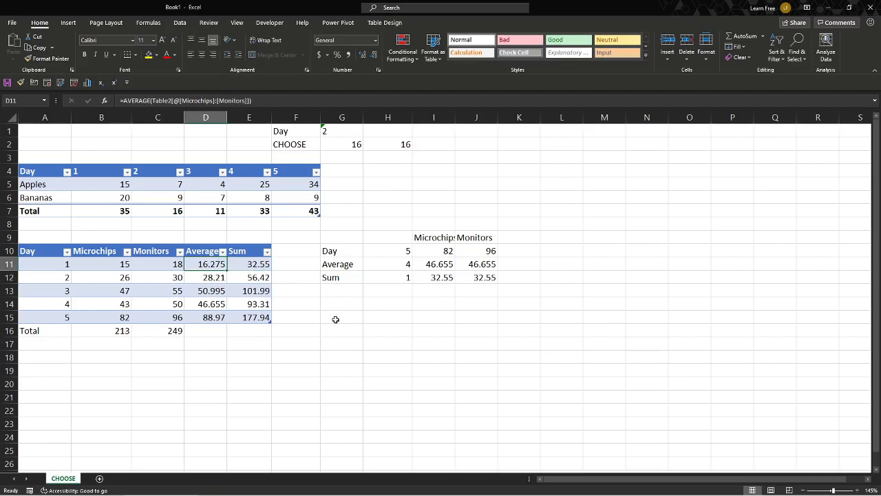
{"action": "left_click", "coordinate": [335, 320]}
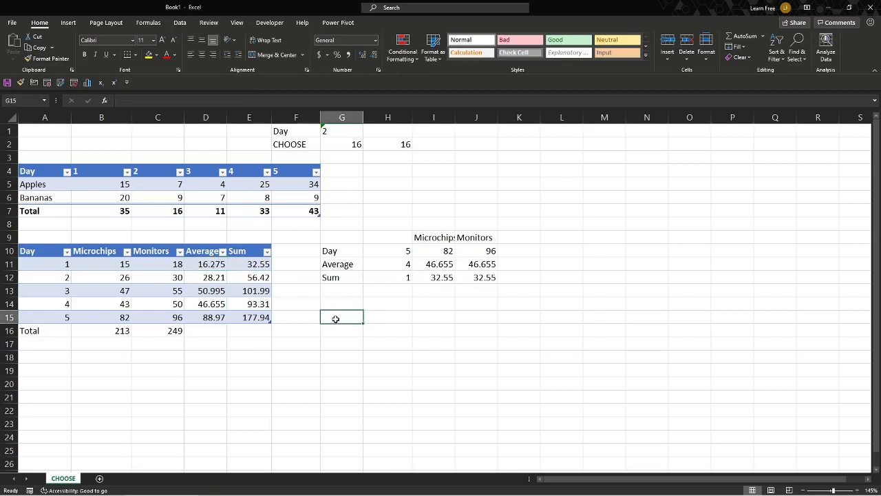